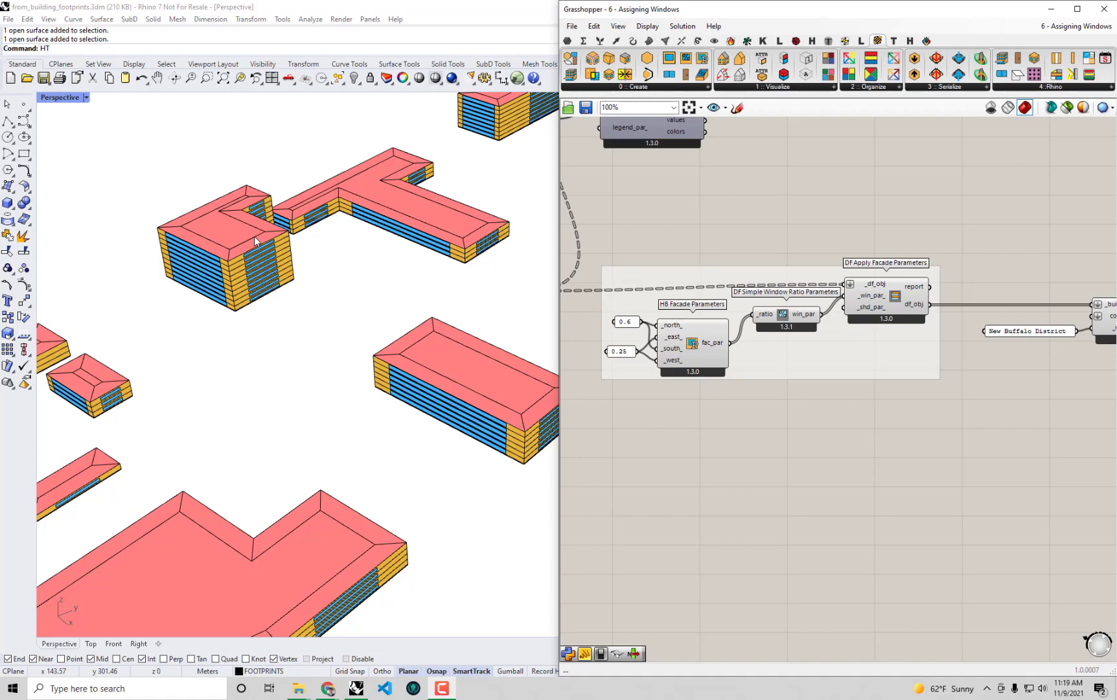
scroll(254, 236, down, 3)
Place a DF Separate Top Bottom component from Dragonfly's 0 :: Create menu near DF Model
shift+right_drag(264, 270, 264, 301)
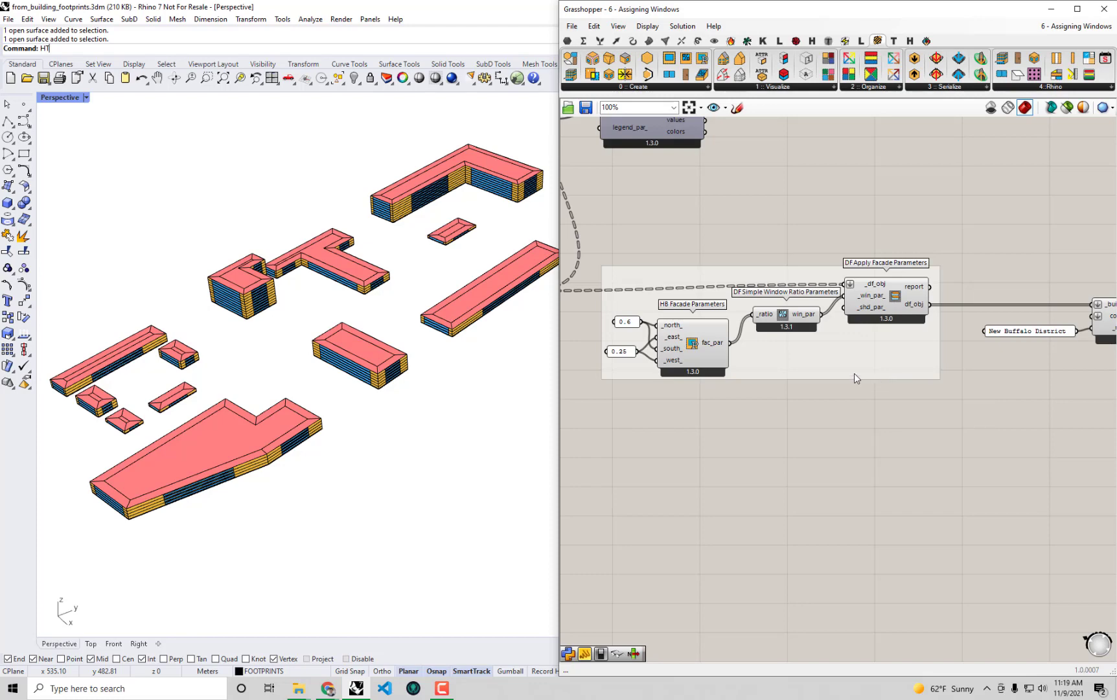
scroll(932, 205, down, 2)
right_drag(942, 200, 726, 112)
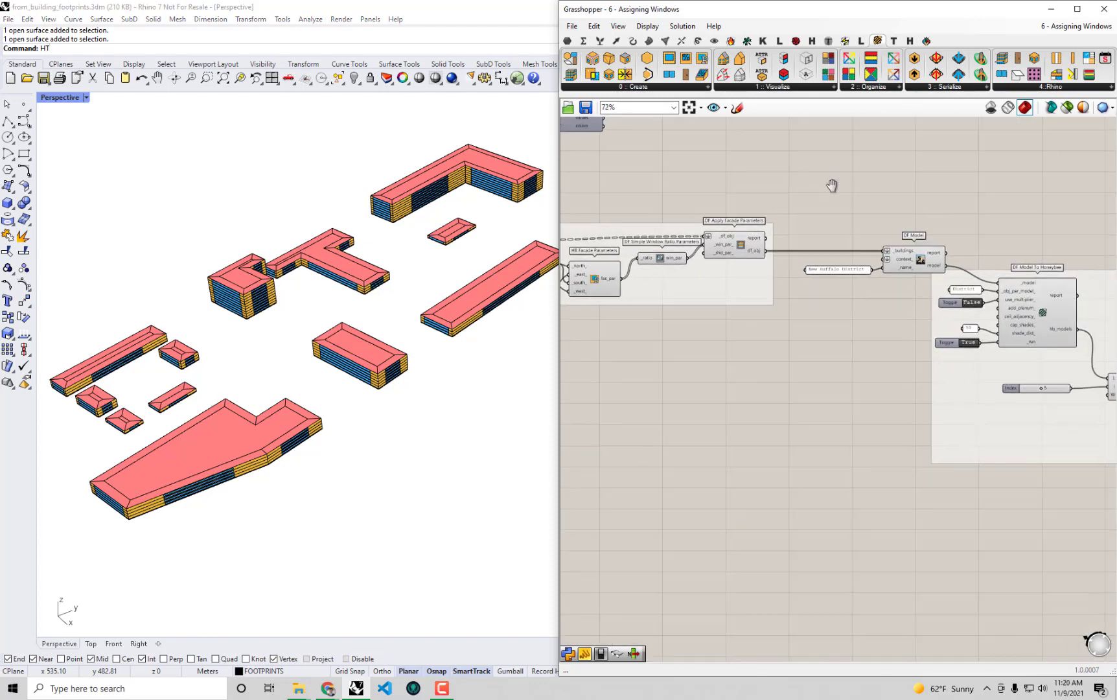
scroll(877, 539, up, 1)
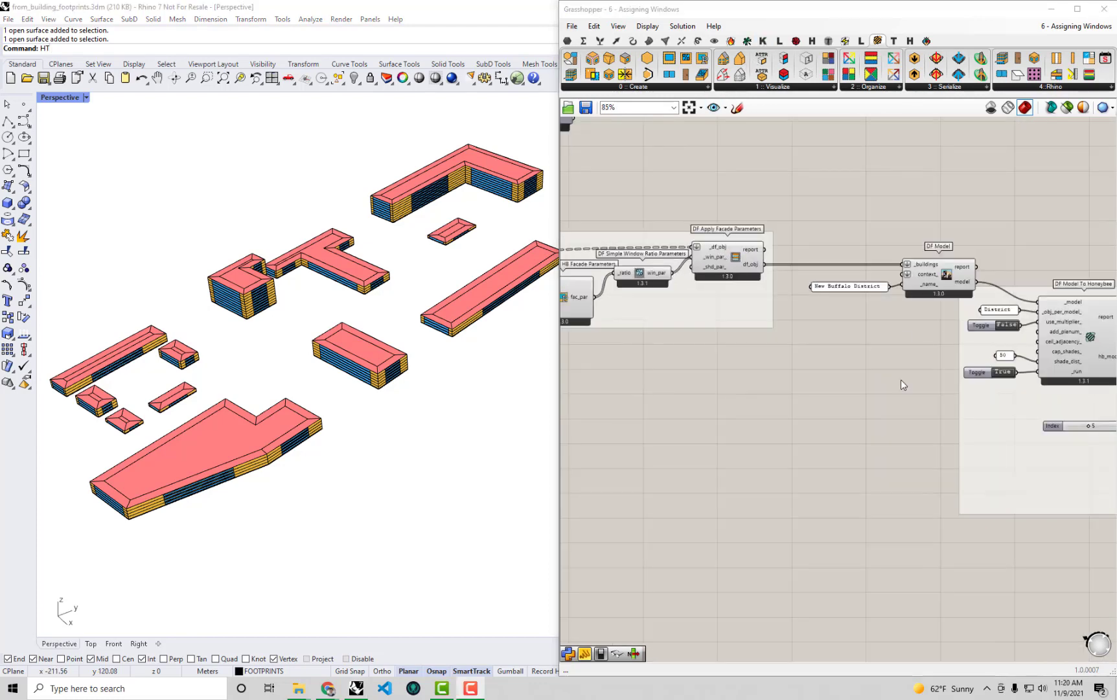
click(748, 41)
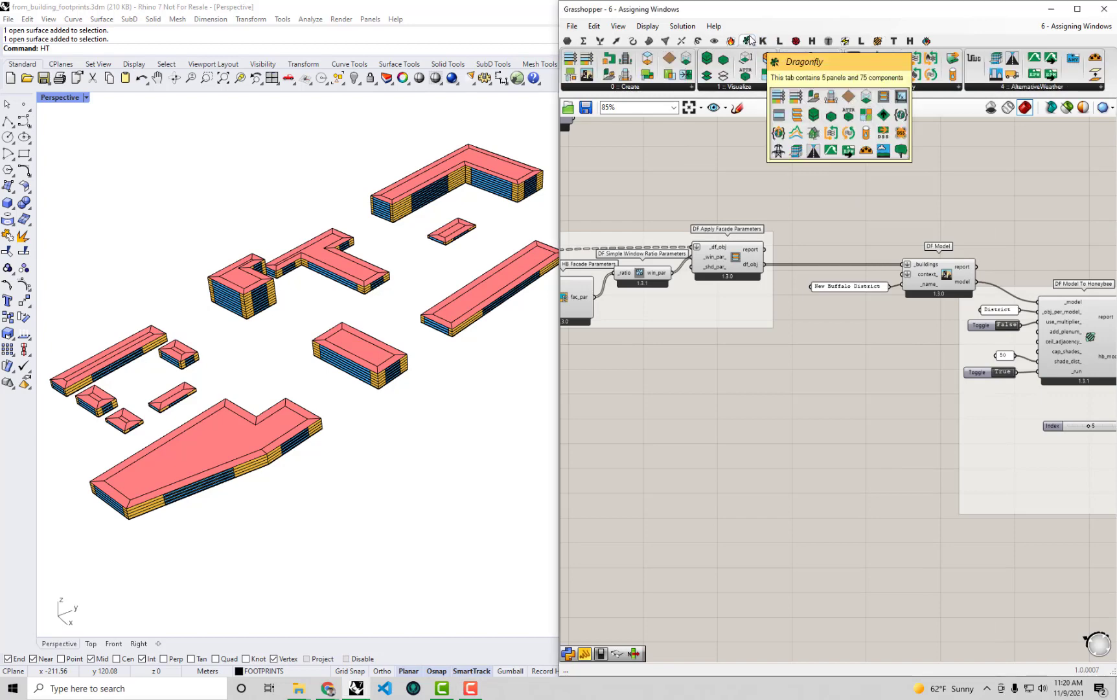
click(660, 87)
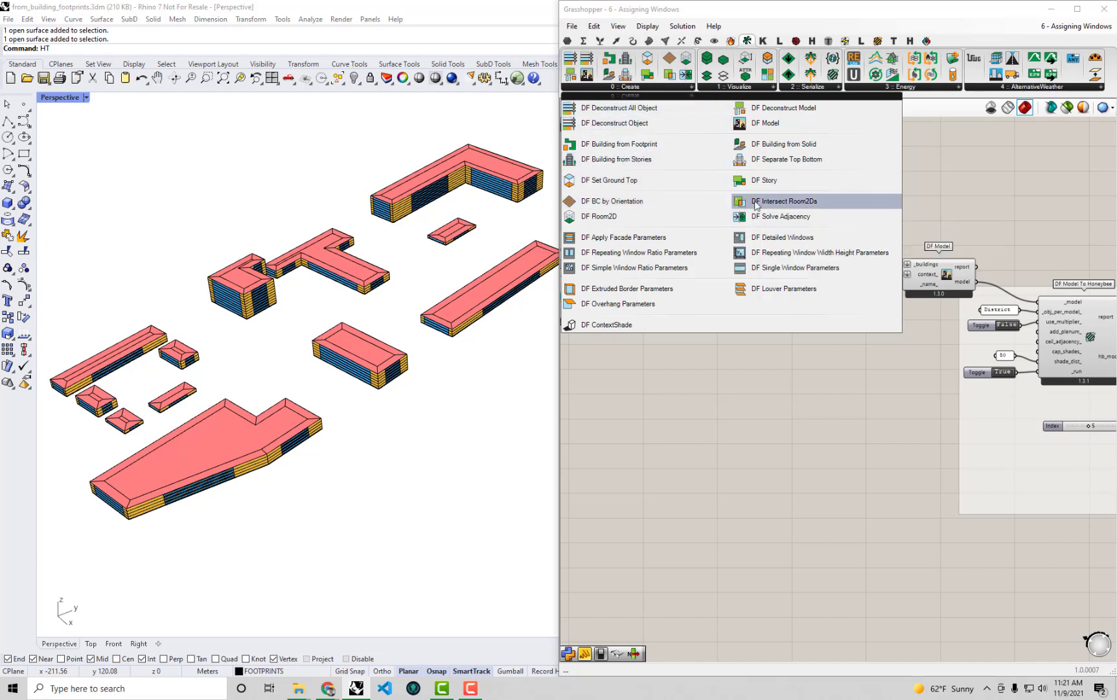
click(807, 160)
click(835, 358)
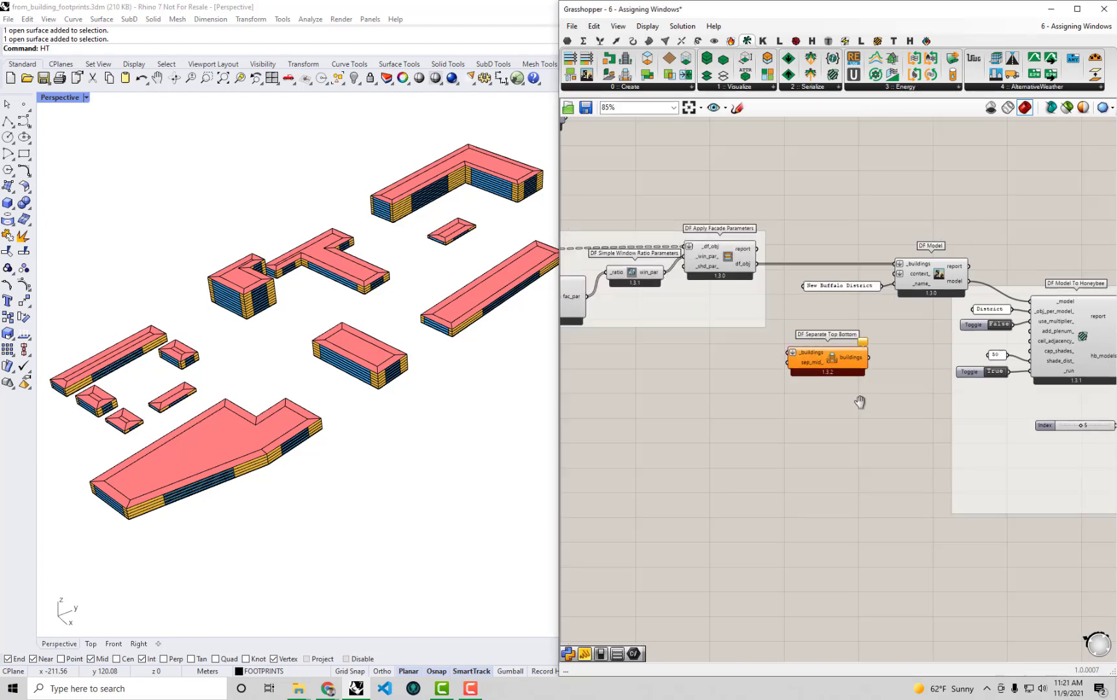
scroll(838, 349, up, 4)
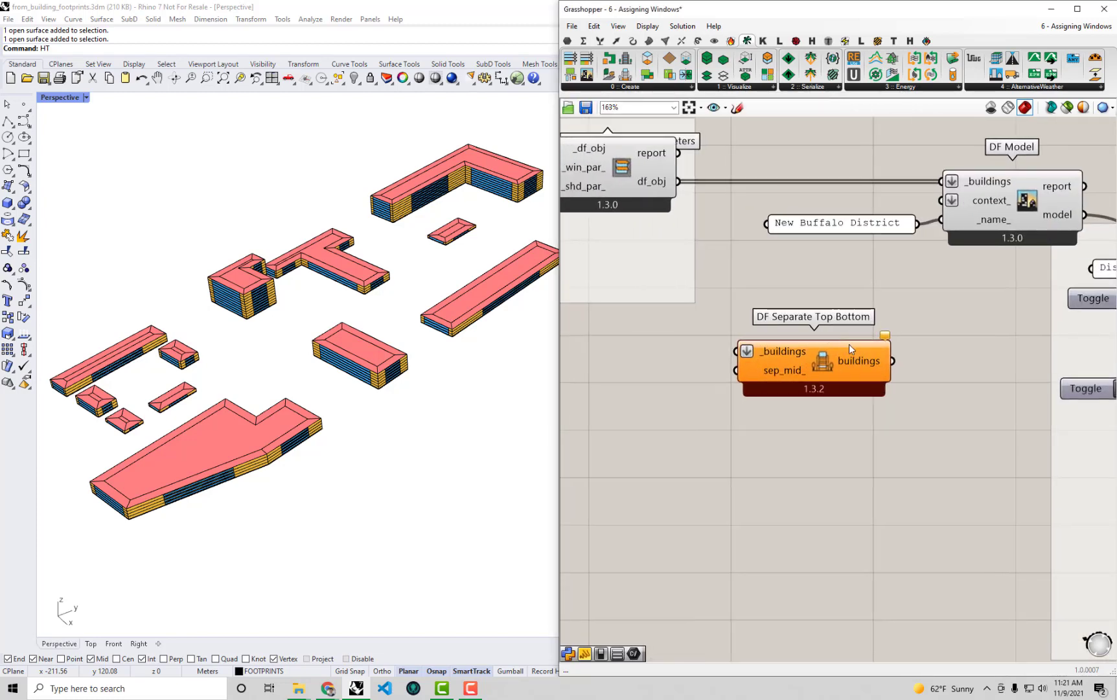
mouse_move(831, 358)
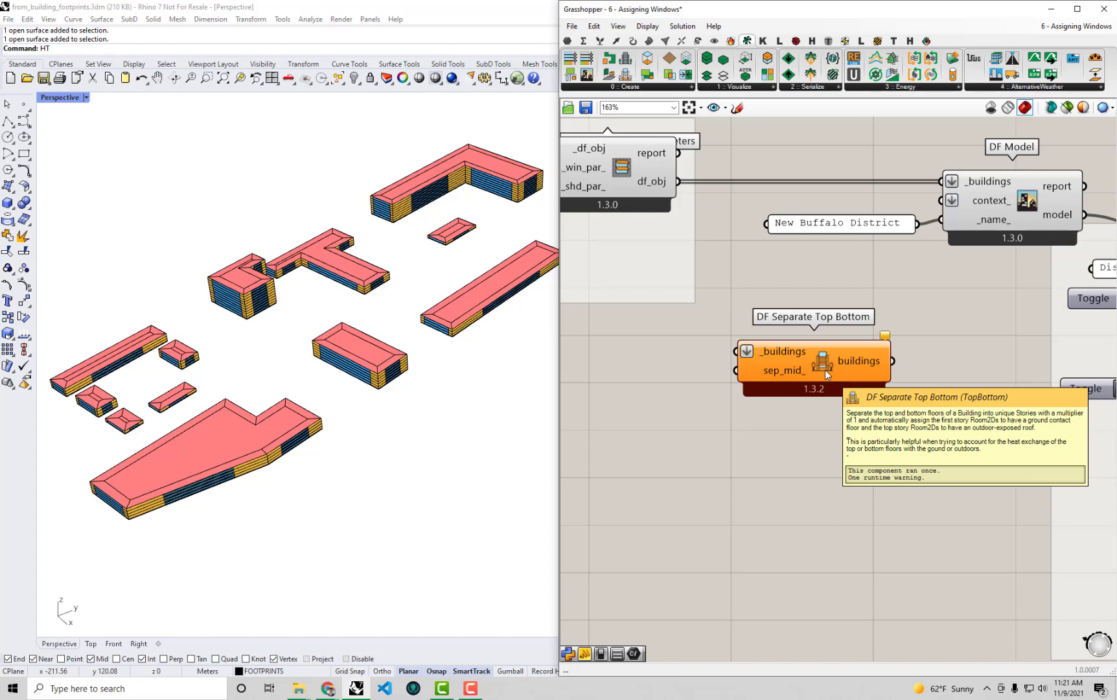
scroll(847, 344, down, 2)
Wire DF Apply Facade Parameters df_obj into DF Separate Top Bottom, and its buildings into DF Model
drag(807, 340, 807, 180)
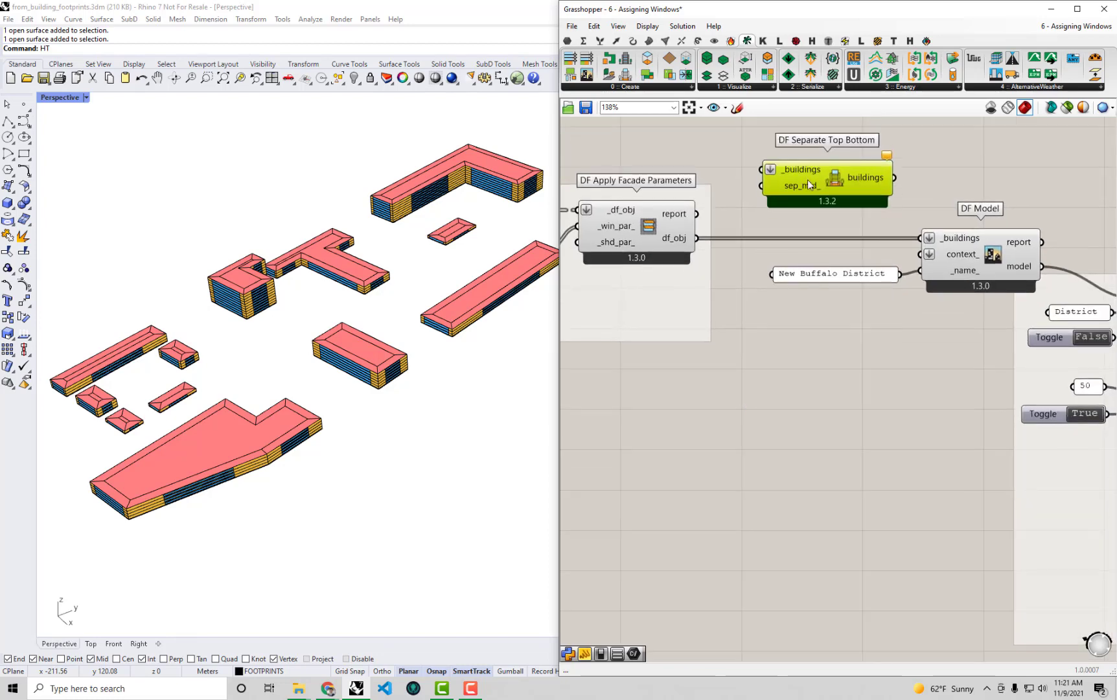
right_drag(806, 180, 802, 221)
drag(691, 279, 759, 215)
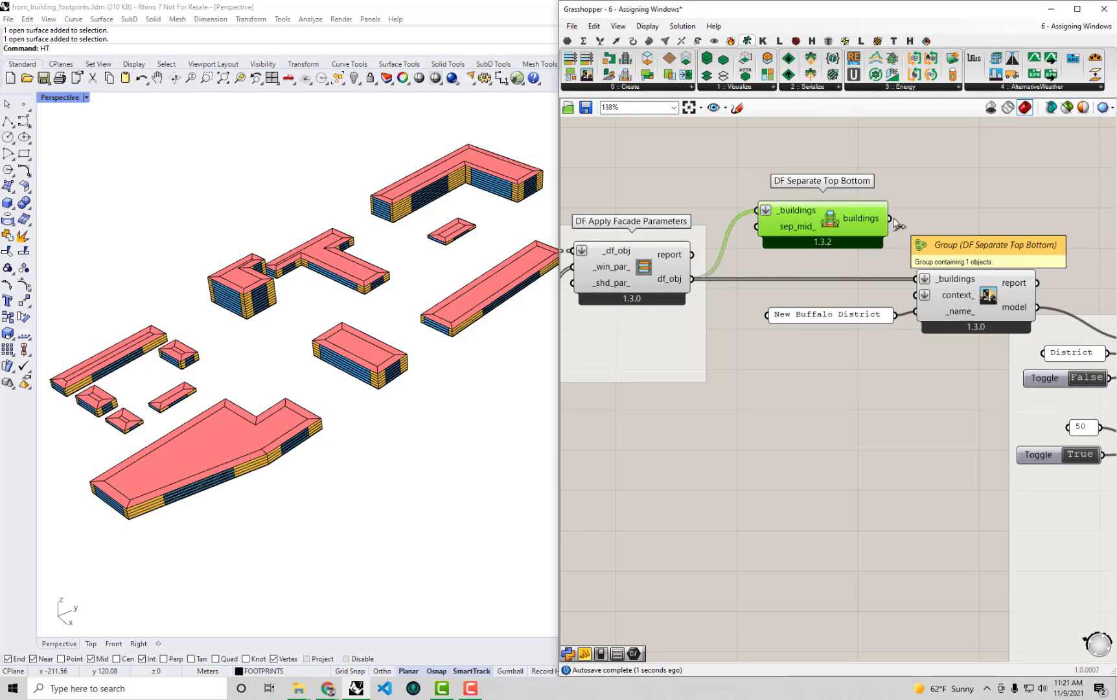
drag(891, 219, 910, 278)
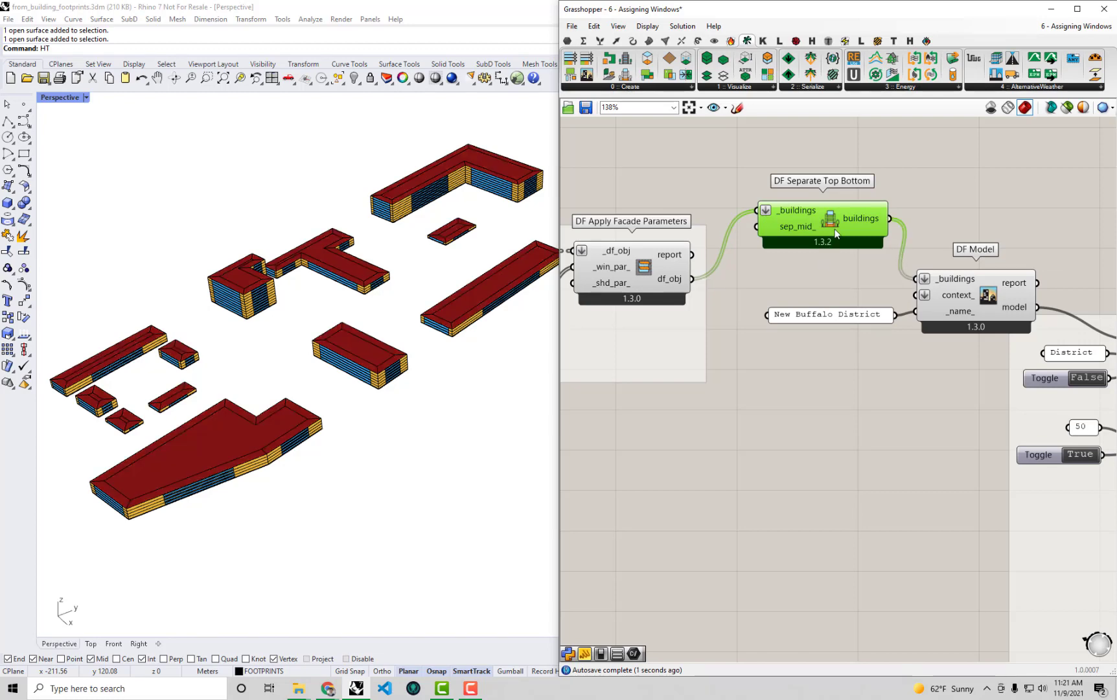
drag(839, 230, 839, 256)
scroll(327, 375, up, 1)
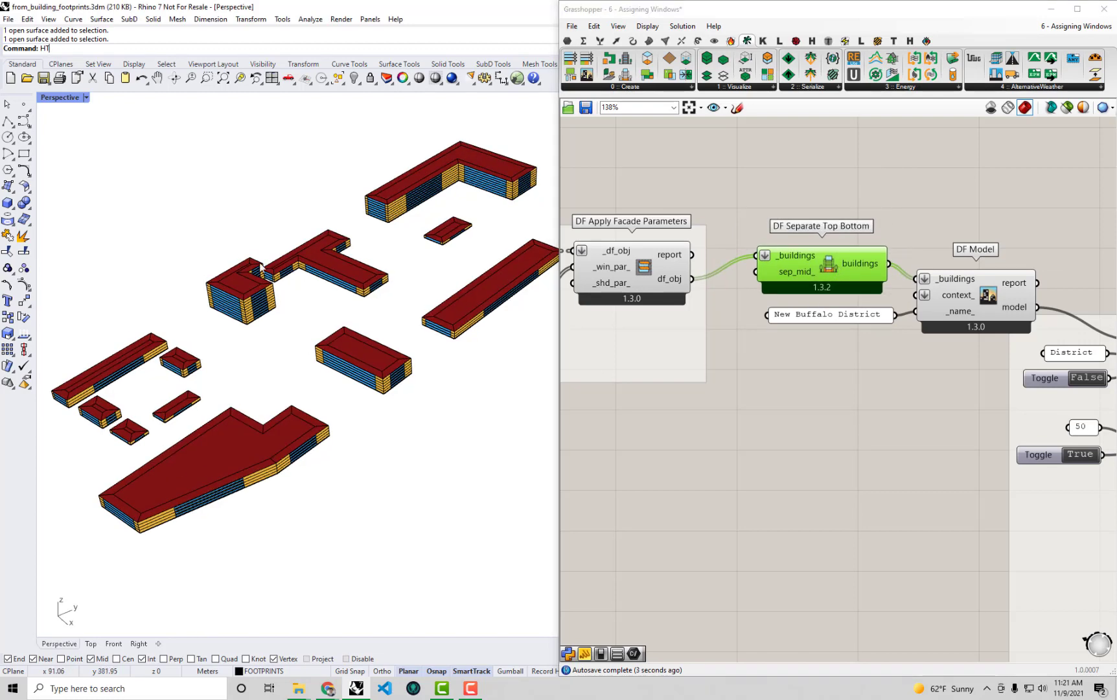
scroll(260, 259, up, 3)
scroll(260, 262, up, 2)
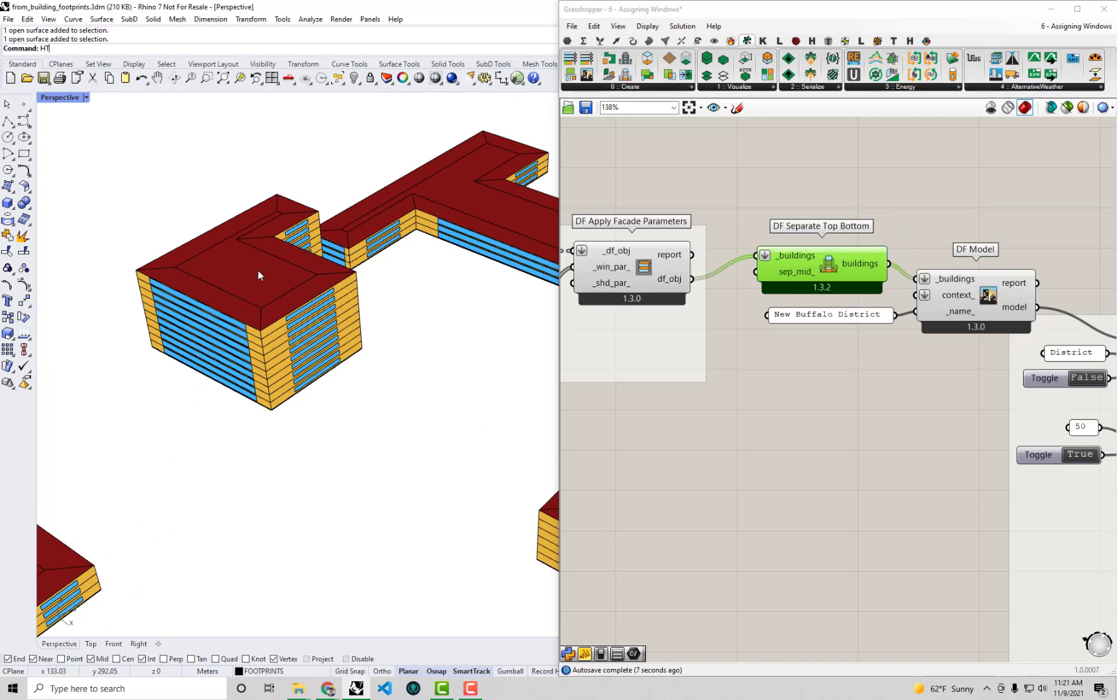
scroll(248, 266, down, 2)
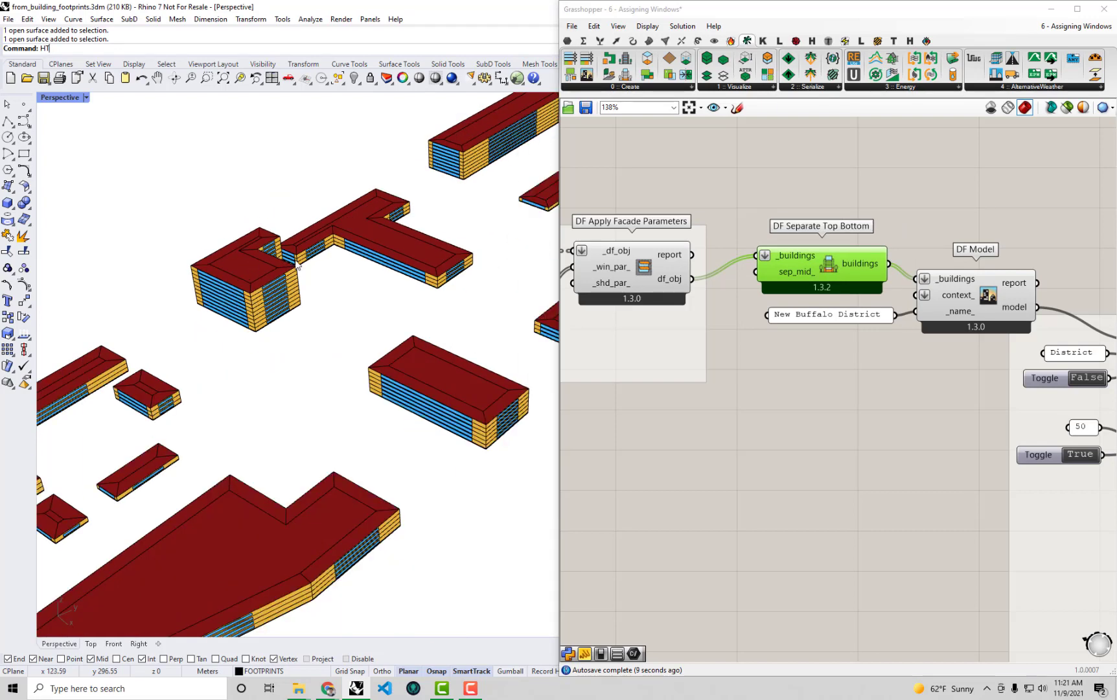
scroll(316, 302, down, 2)
scroll(337, 284, down, 2)
Reconnect DF Model _buildings to the separated buildings and inspect the dark red roofs
shift+right_drag(381, 258, 394, 302)
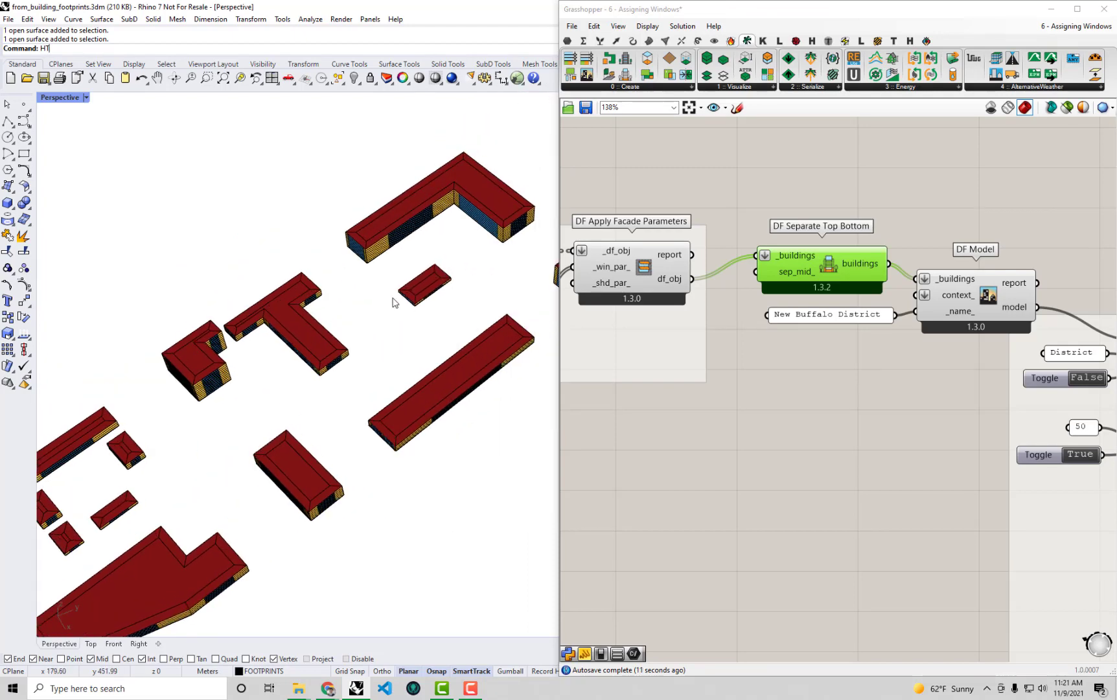
mouse_move(411, 460)
right_down()
mouse_move(468, 306)
mouse_move(353, 247)
right_up()
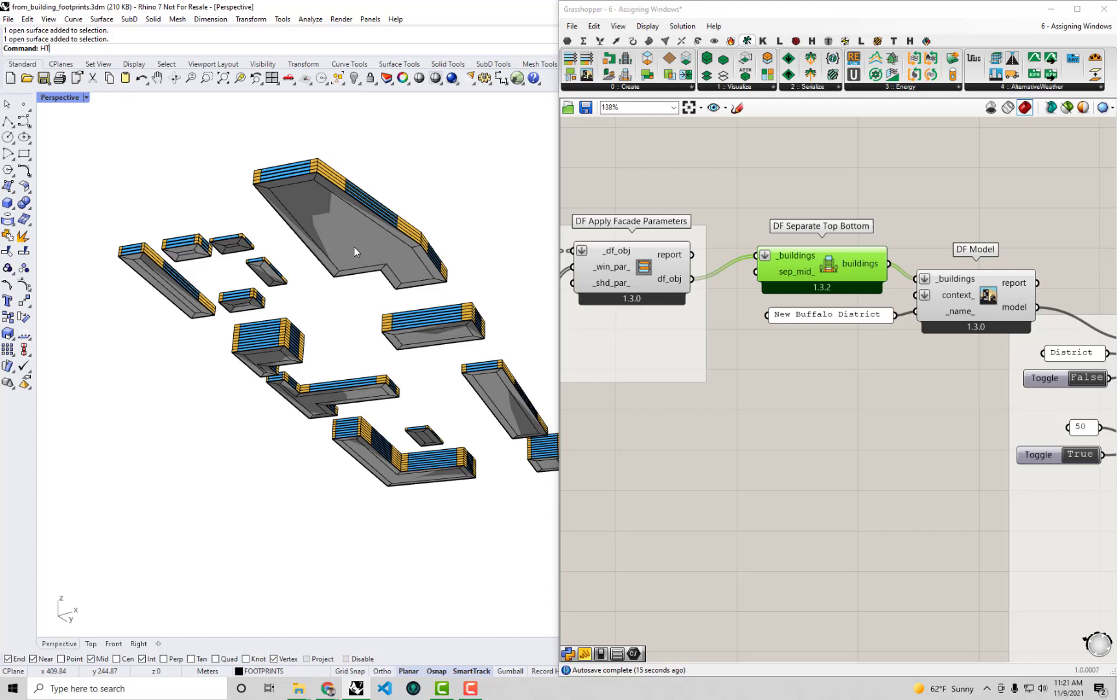
scroll(304, 220, up, 2)
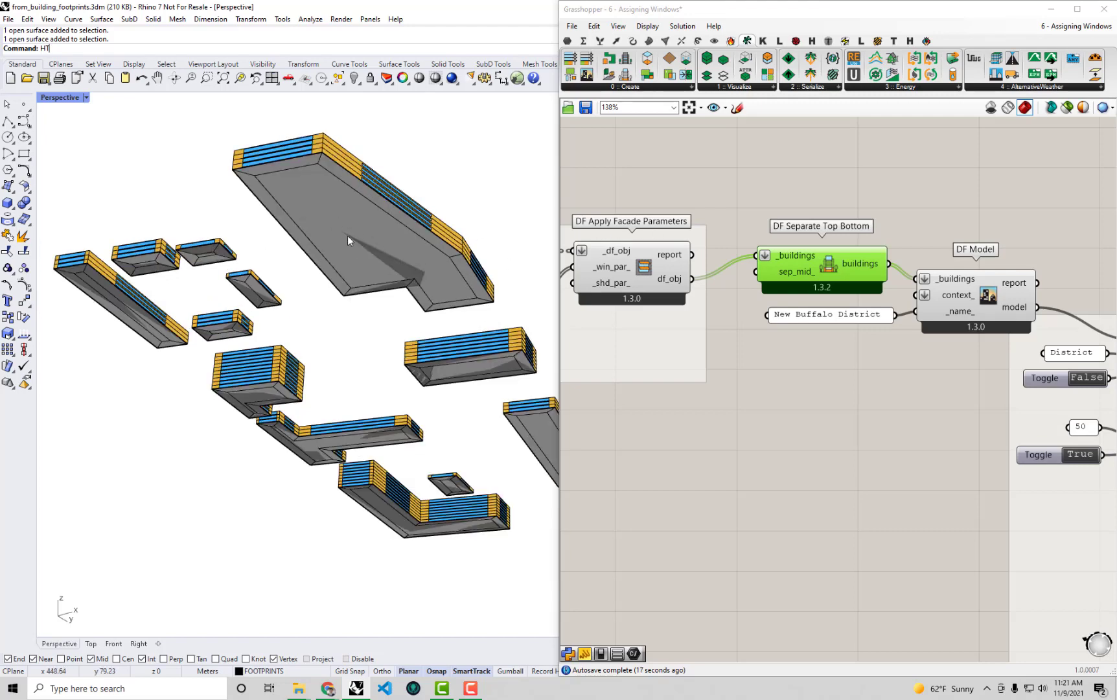
drag(827, 250, 822, 221)
drag(691, 278, 915, 278)
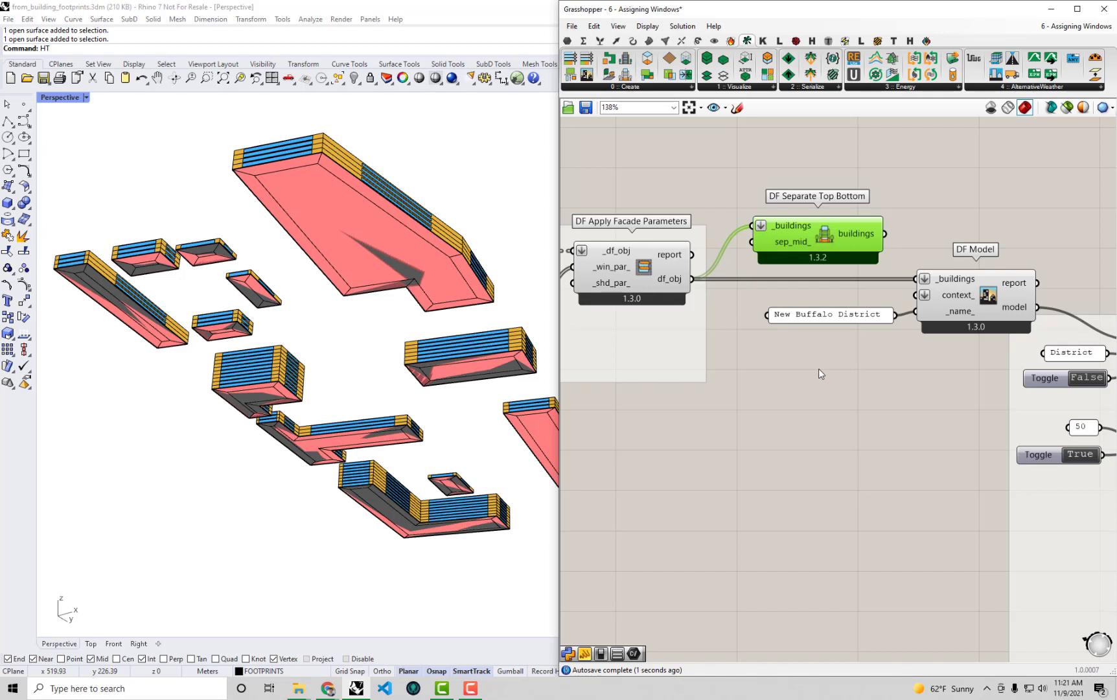
shift+drag(885, 235, 915, 279)
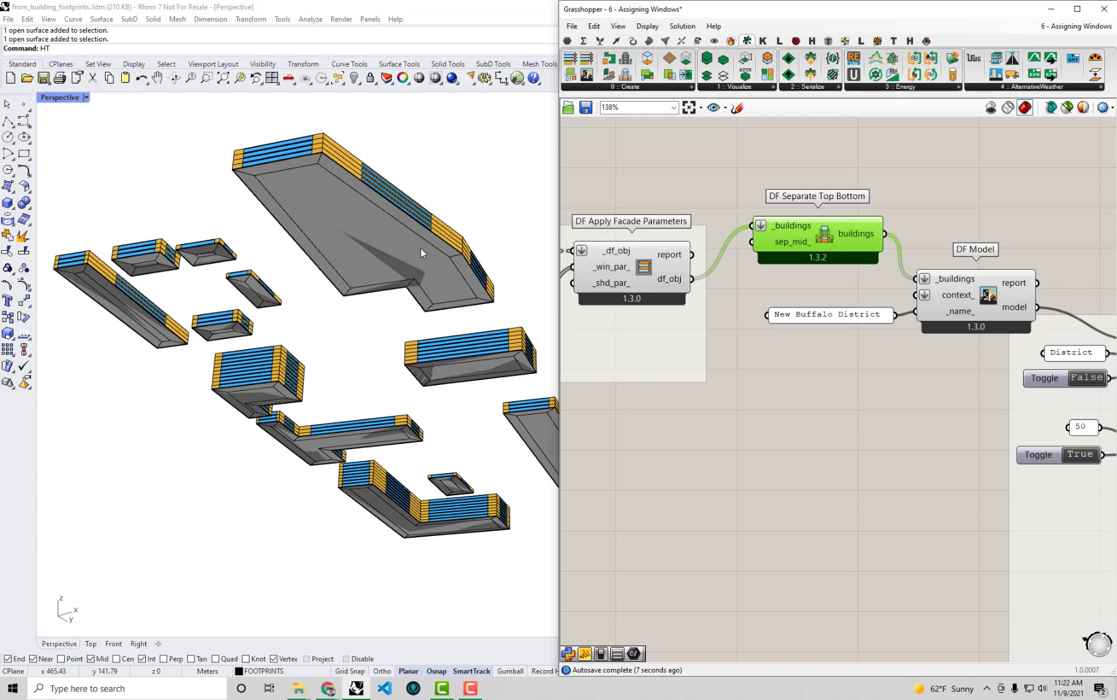
right_drag(408, 215, 399, 262)
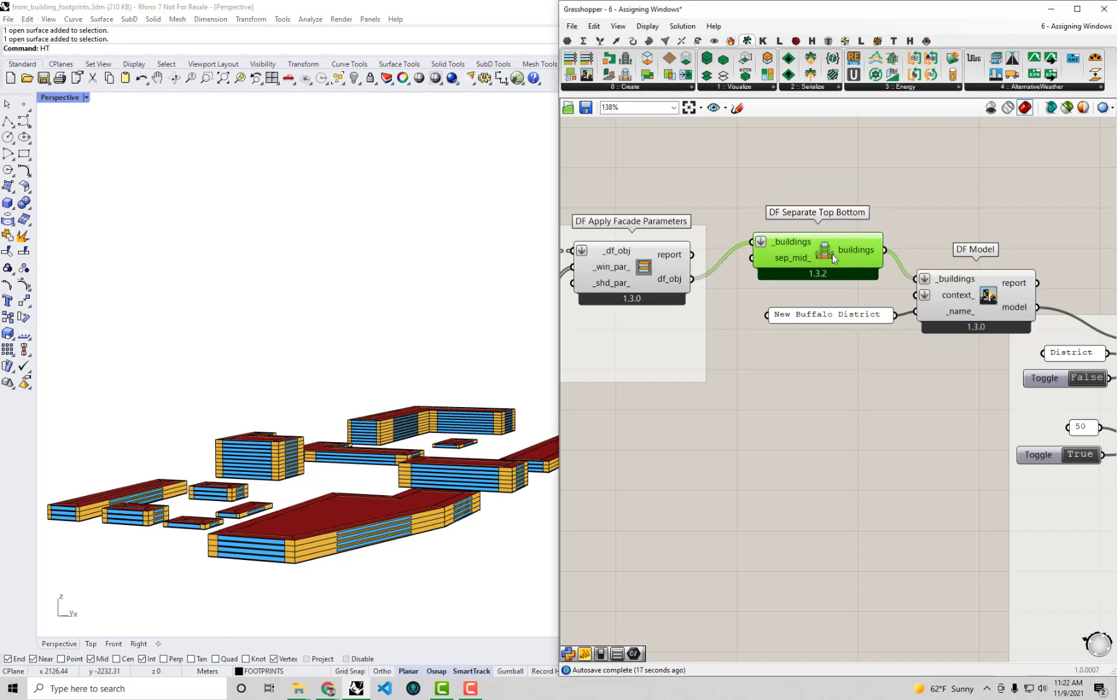
scroll(833, 252, down, 2)
scroll(963, 190, down, 3)
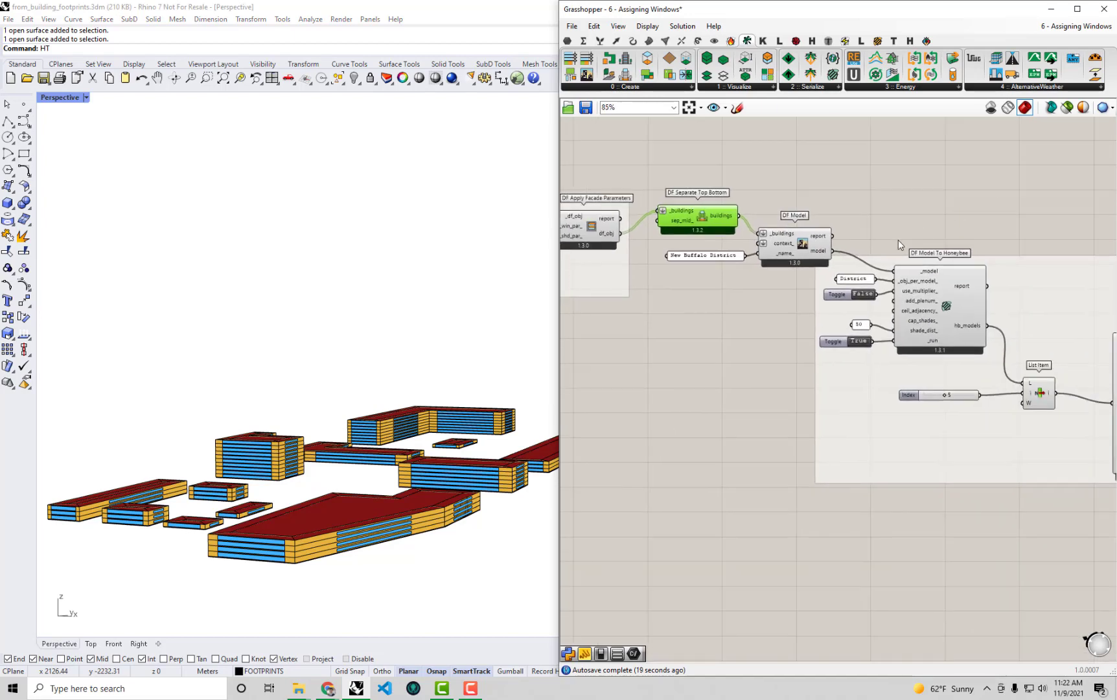
scroll(465, 426, up, 3)
Pan the 3D view closer to the buildings
shift+right_drag(428, 480, 347, 404)
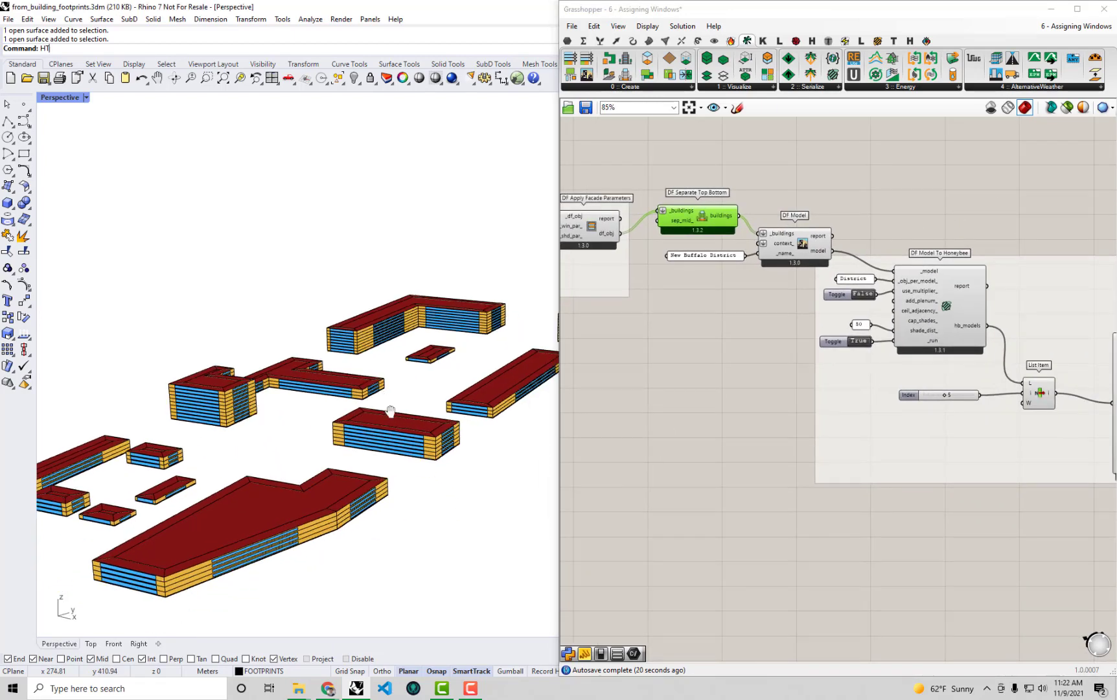
scroll(291, 442, up, 2)
scroll(291, 443, up, 1)
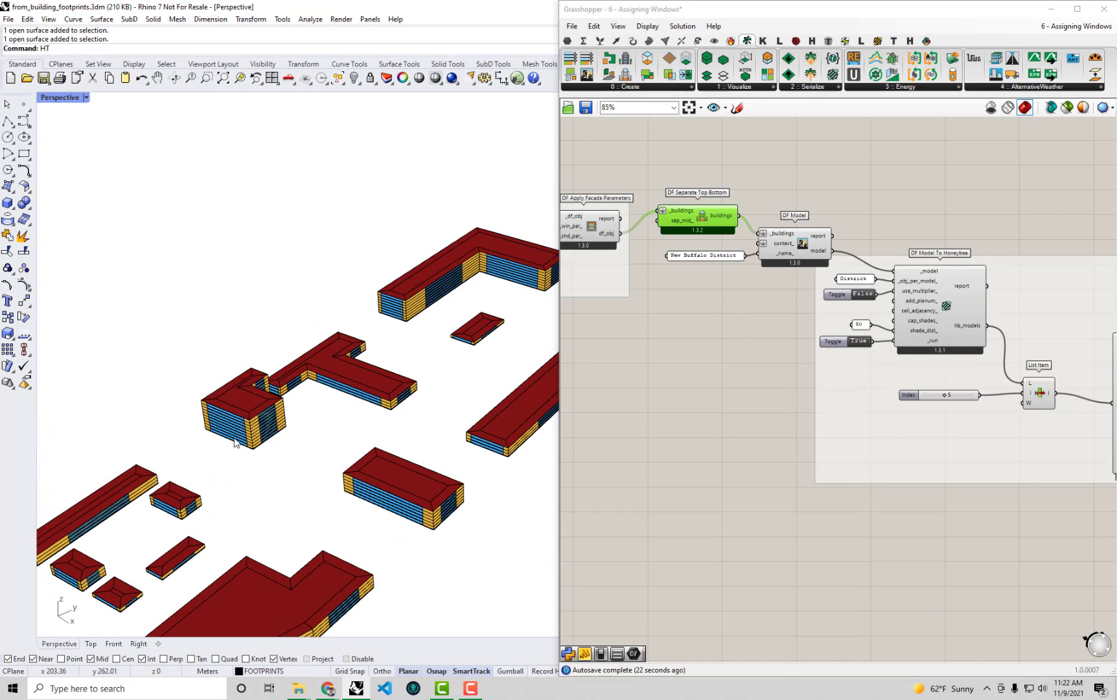
scroll(291, 442, up, 2)
scroll(788, 362, up, 1)
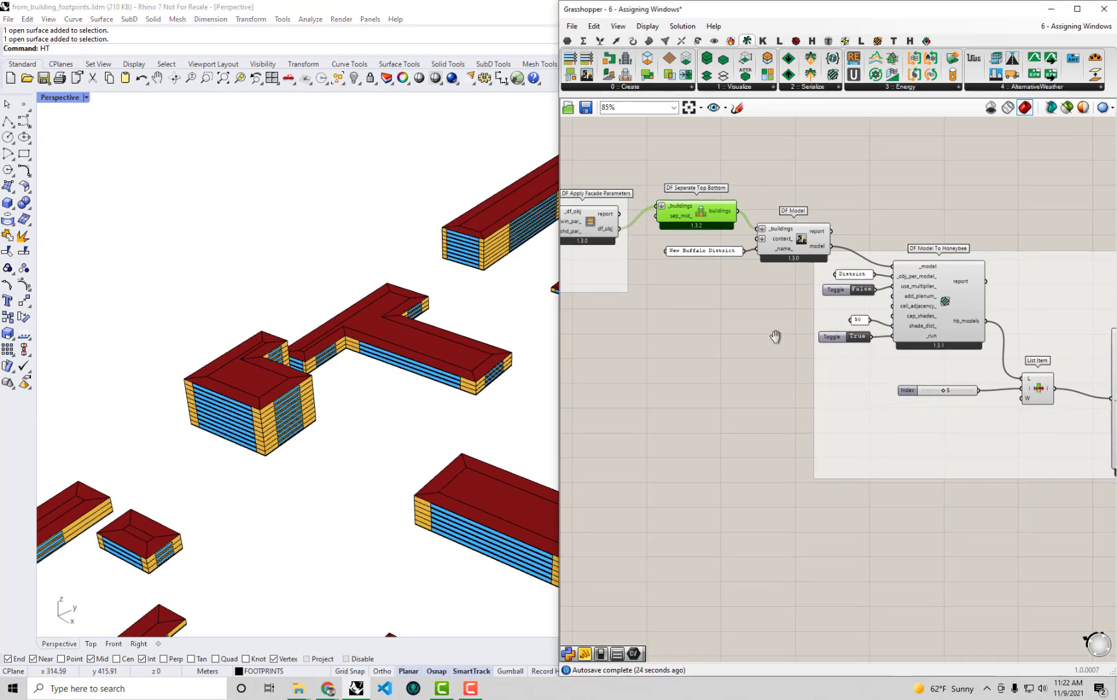
scroll(813, 254, up, 1)
scroll(958, 292, up, 1)
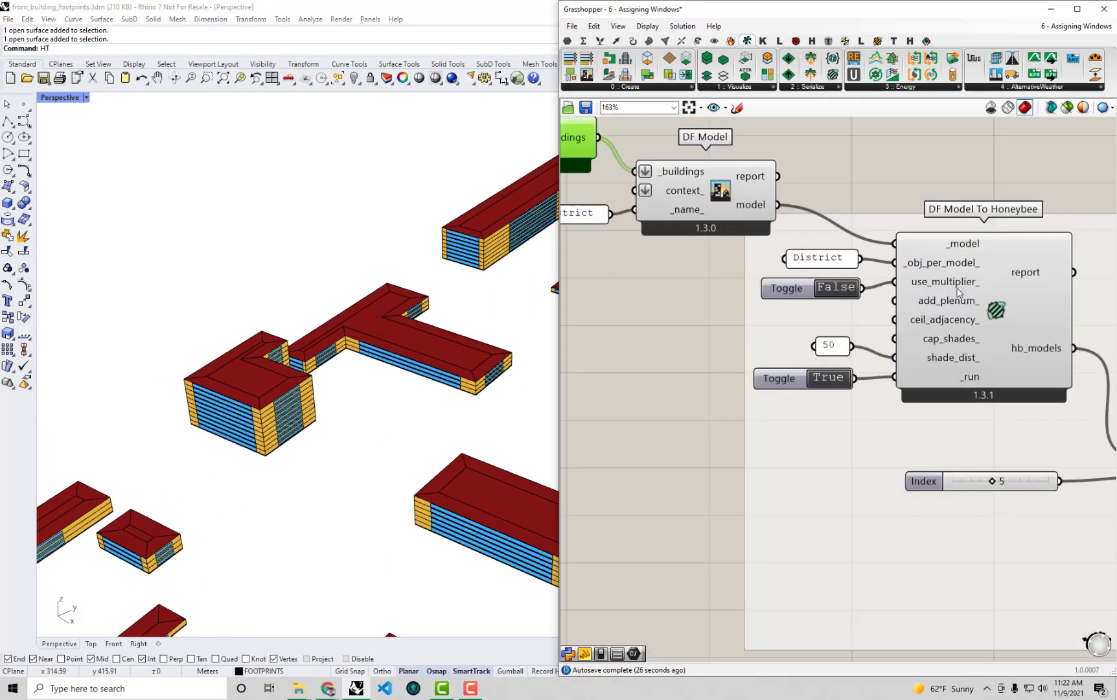
click(837, 294)
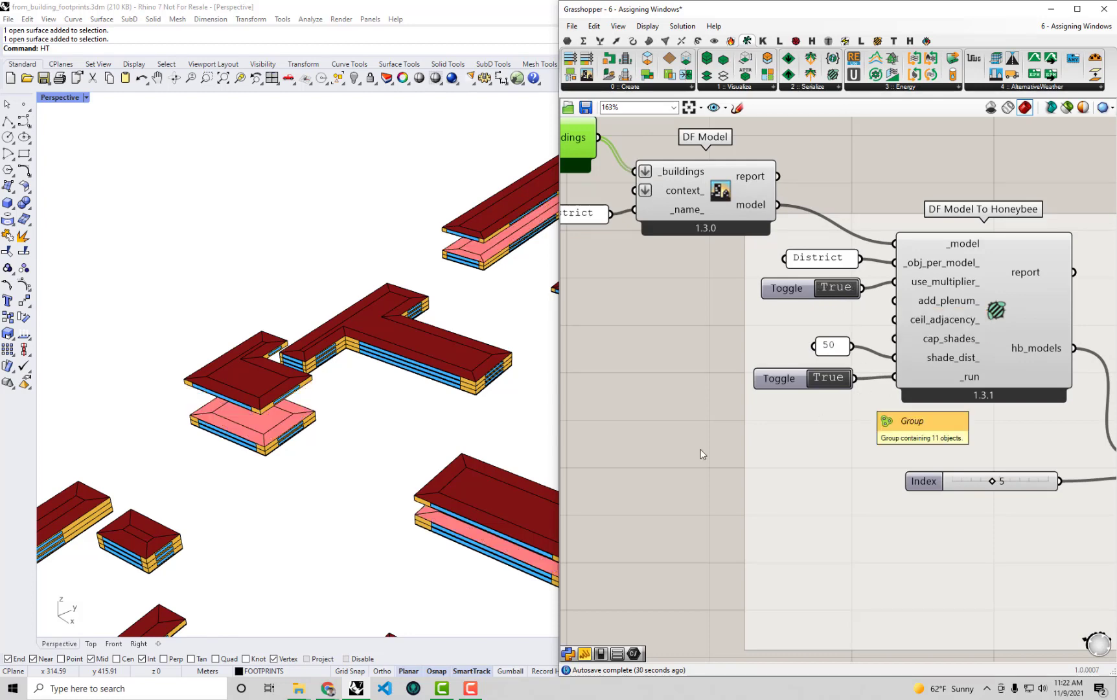
mouse_move(411, 367)
right_down()
mouse_move(374, 318)
mouse_move(372, 394)
mouse_move(198, 374)
mouse_move(192, 321)
right_up()
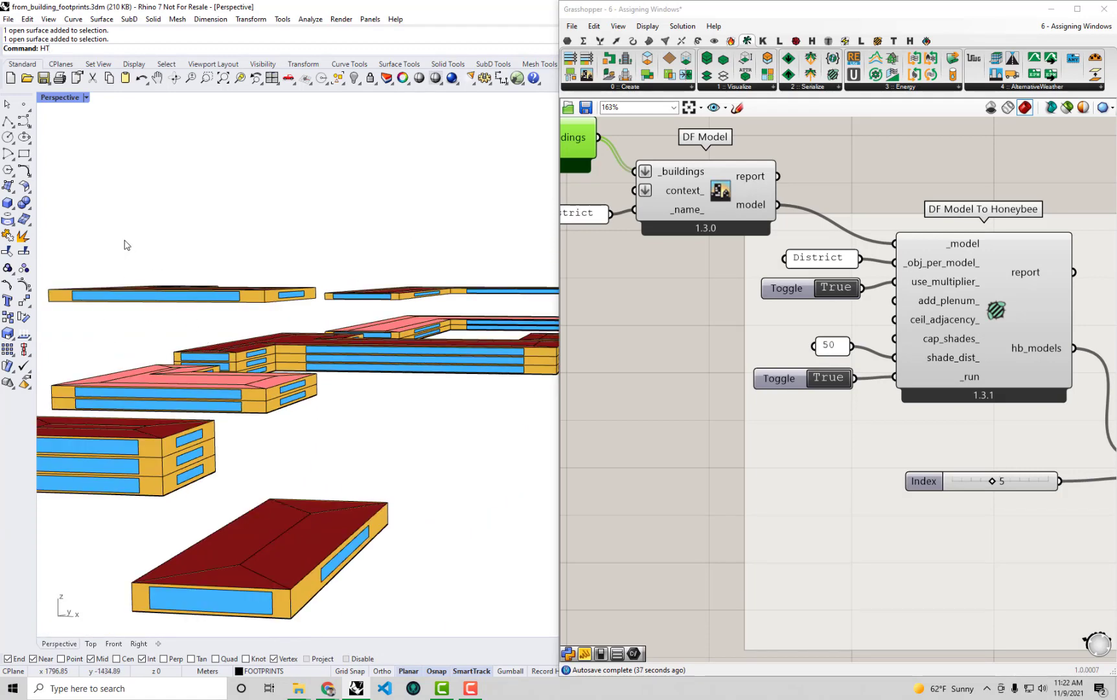
mouse_move(216, 362)
right_down()
mouse_move(236, 368)
mouse_move(236, 357)
right_up()
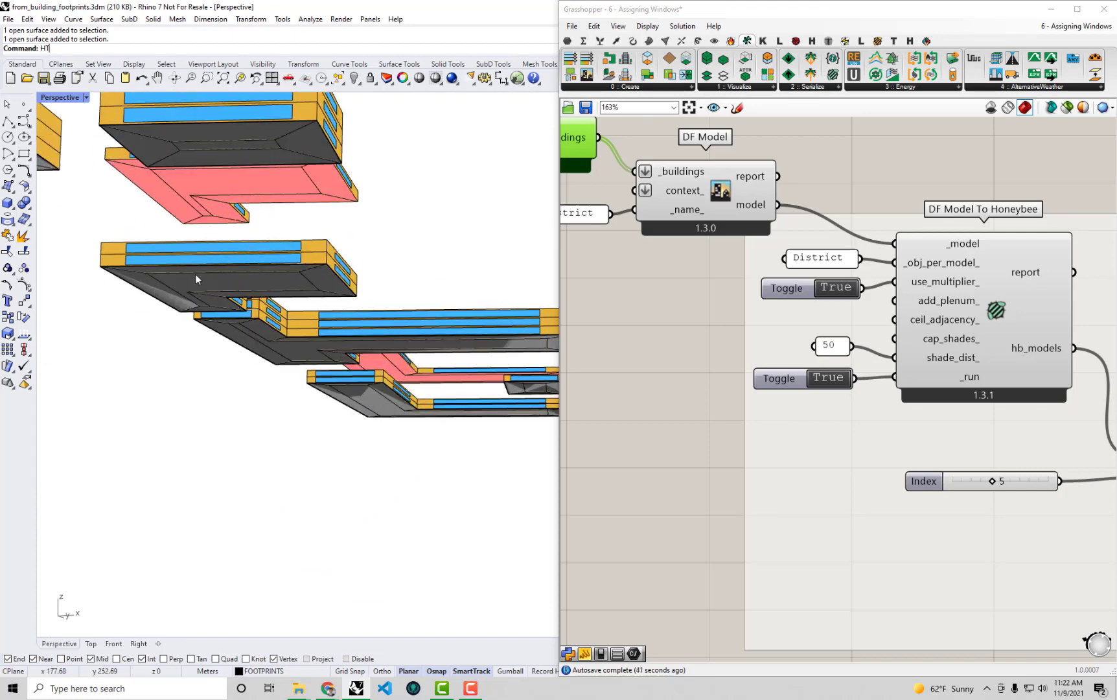
right_drag(367, 277, 332, 309)
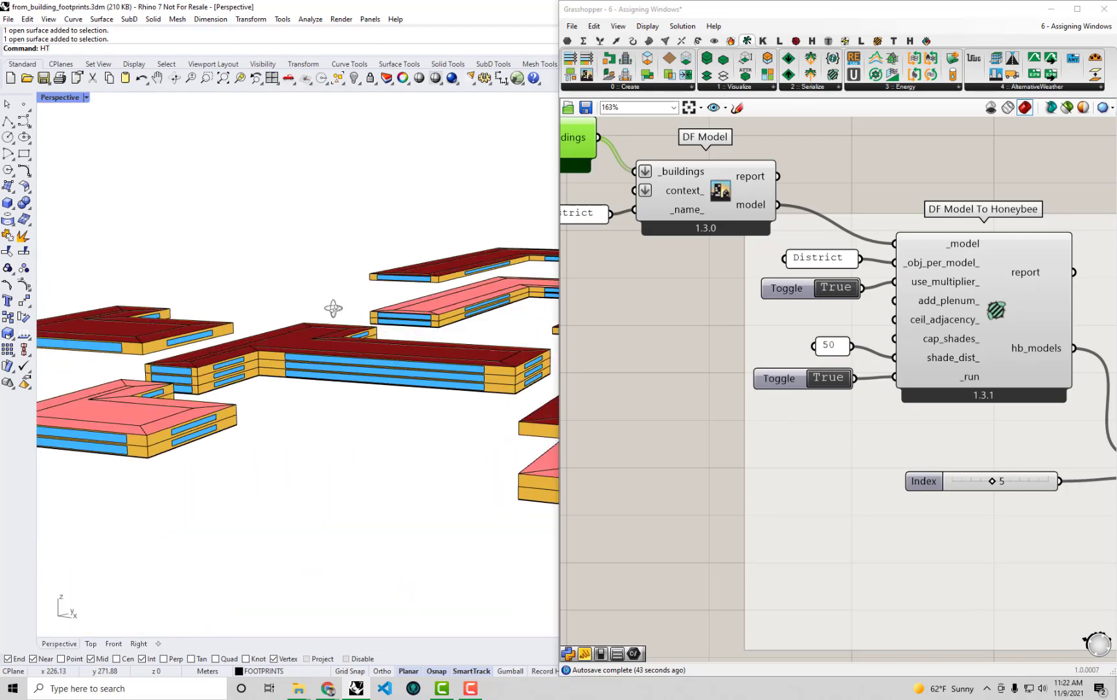
right_drag(180, 419, 174, 390)
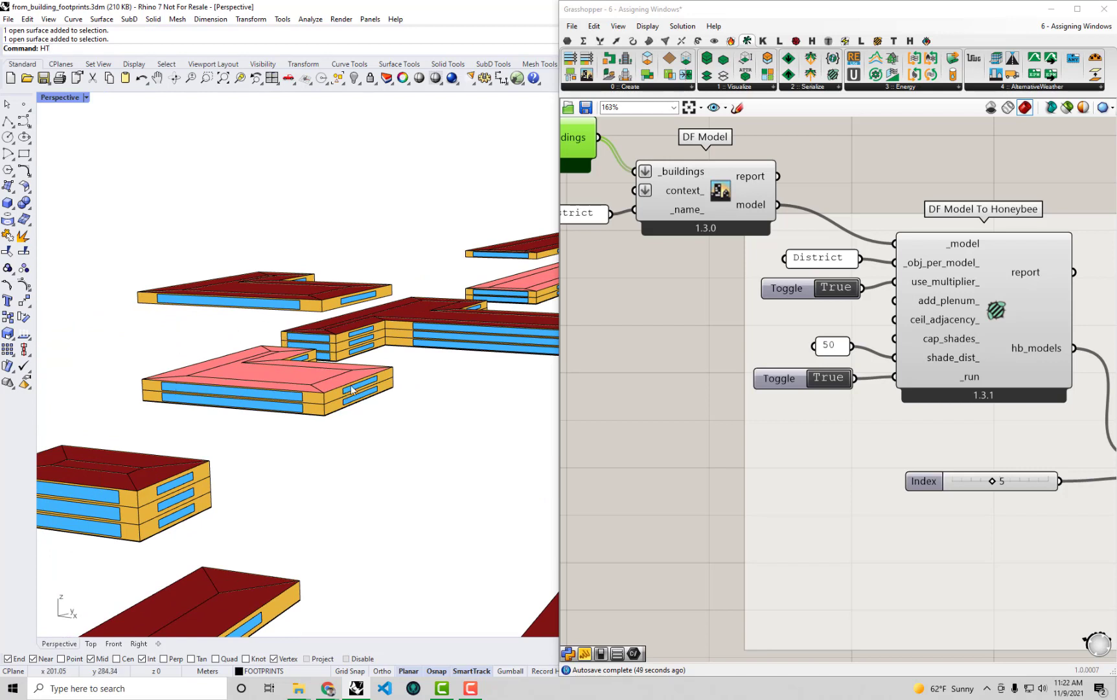
mouse_move(266, 377)
right_down()
mouse_move(384, 334)
mouse_move(411, 373)
mouse_move(436, 366)
right_up()
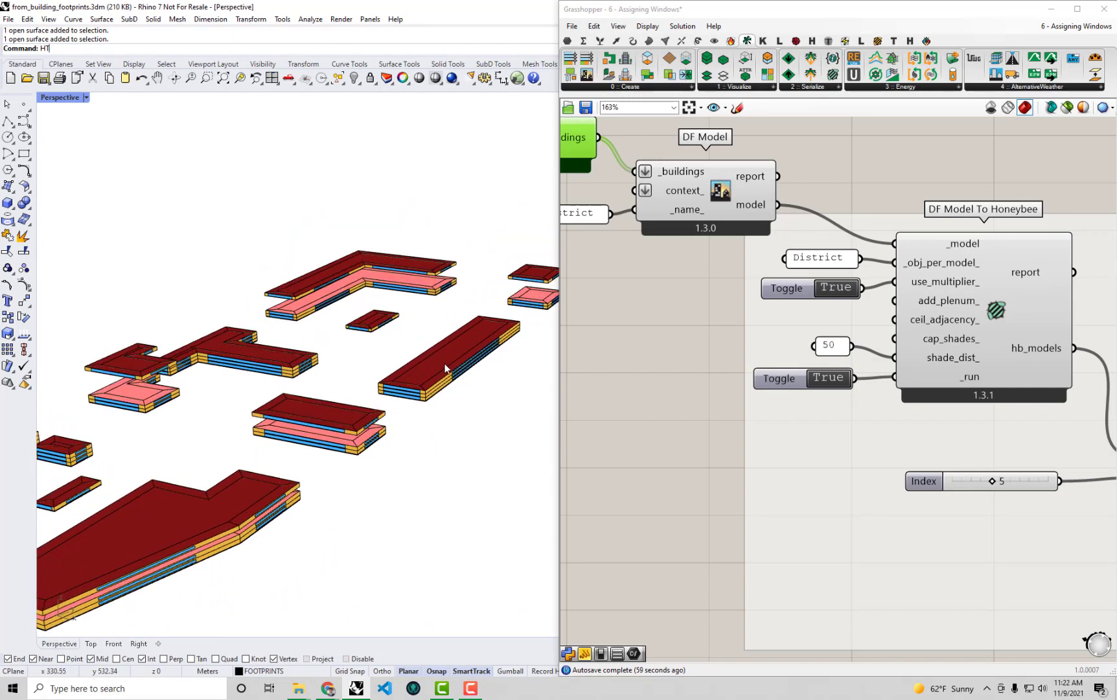
scroll(383, 390, up, 2)
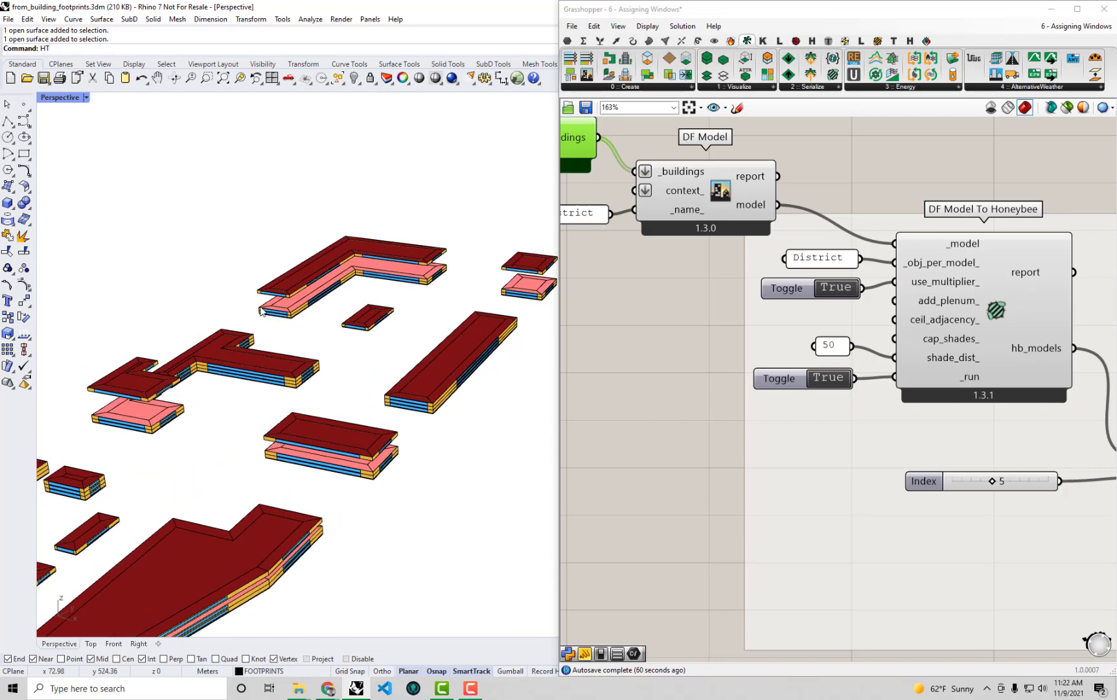
scroll(134, 424, up, 2)
scroll(135, 425, up, 1)
scroll(175, 411, up, 1)
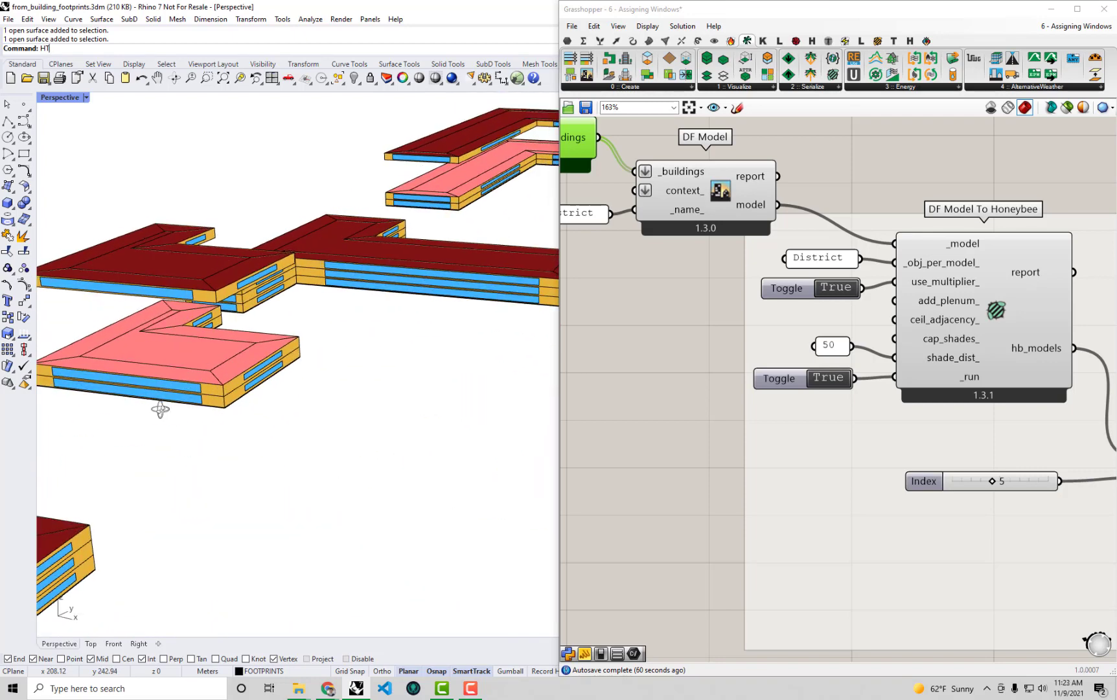
scroll(212, 395, up, 1)
scroll(212, 396, down, 1)
scroll(279, 340, down, 1)
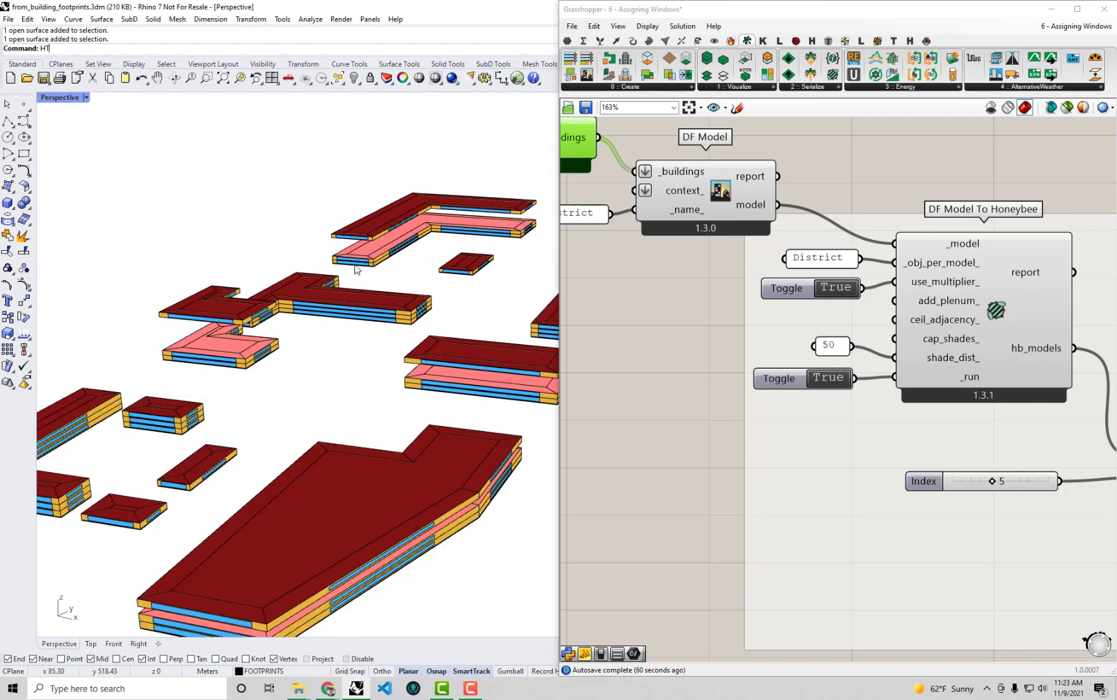
scroll(349, 284, down, 2)
scroll(340, 281, down, 1)
scroll(341, 281, down, 3)
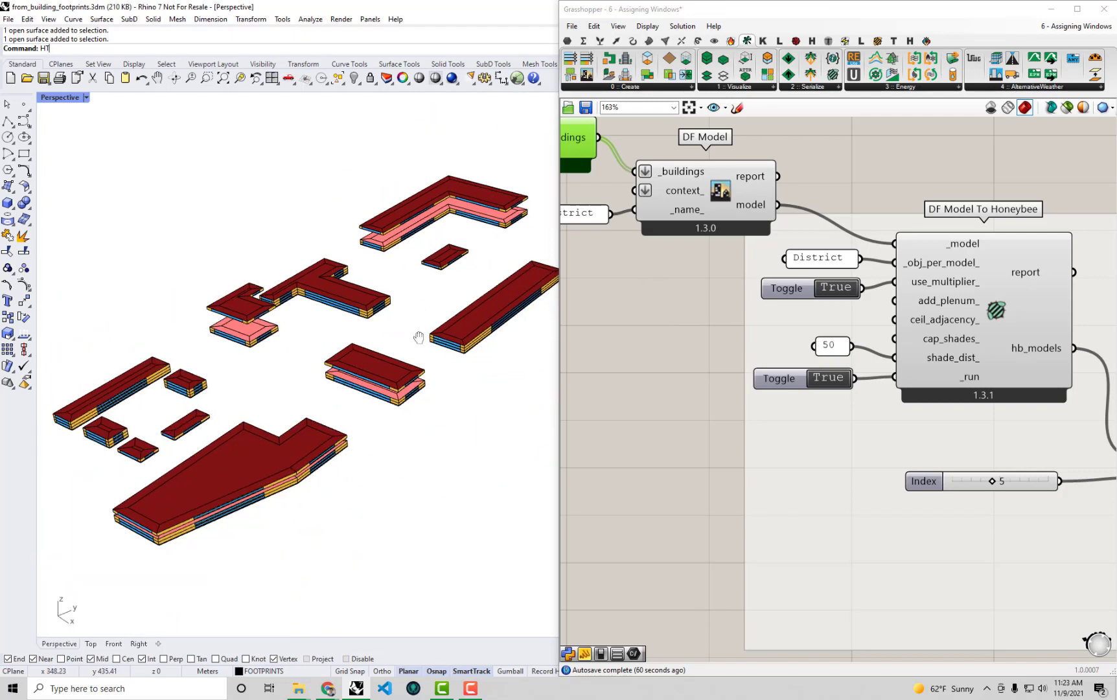
click(838, 289)
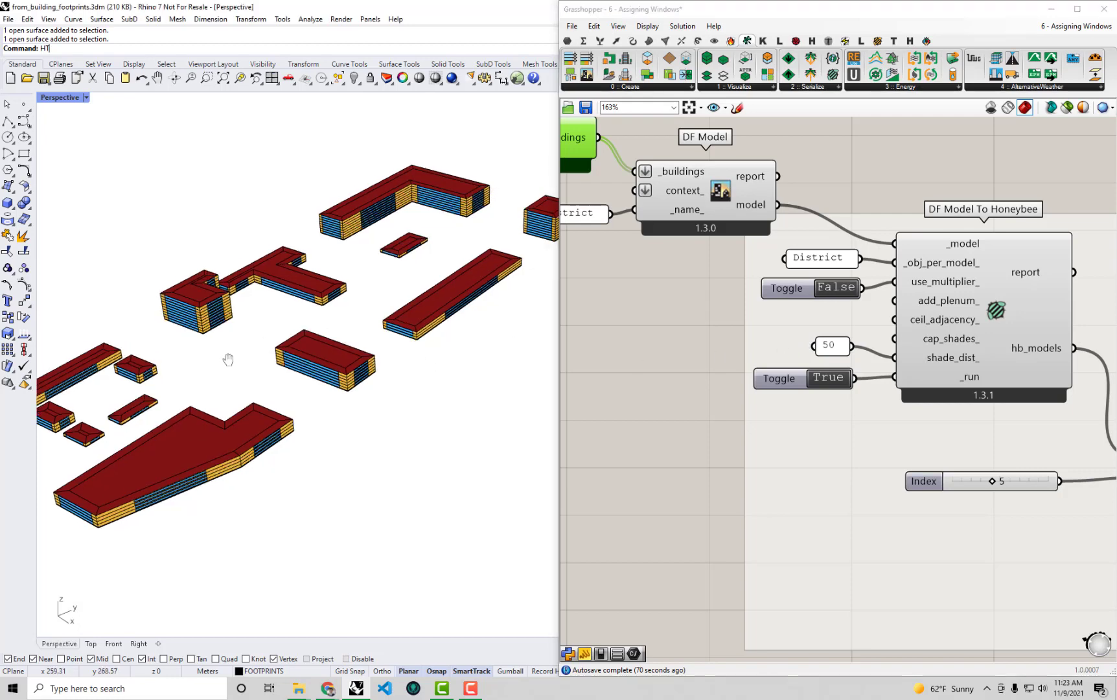
scroll(274, 340, down, 2)
scroll(367, 344, down, 1)
scroll(371, 317, up, 1)
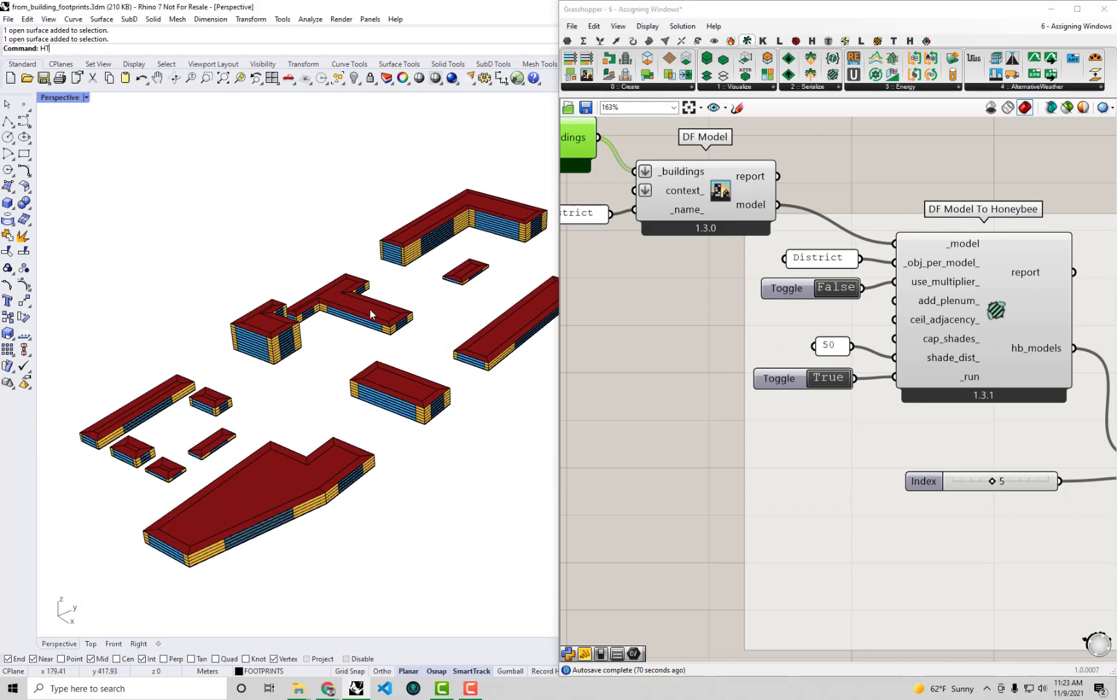
scroll(681, 334, down, 2)
right_drag(680, 334, 793, 332)
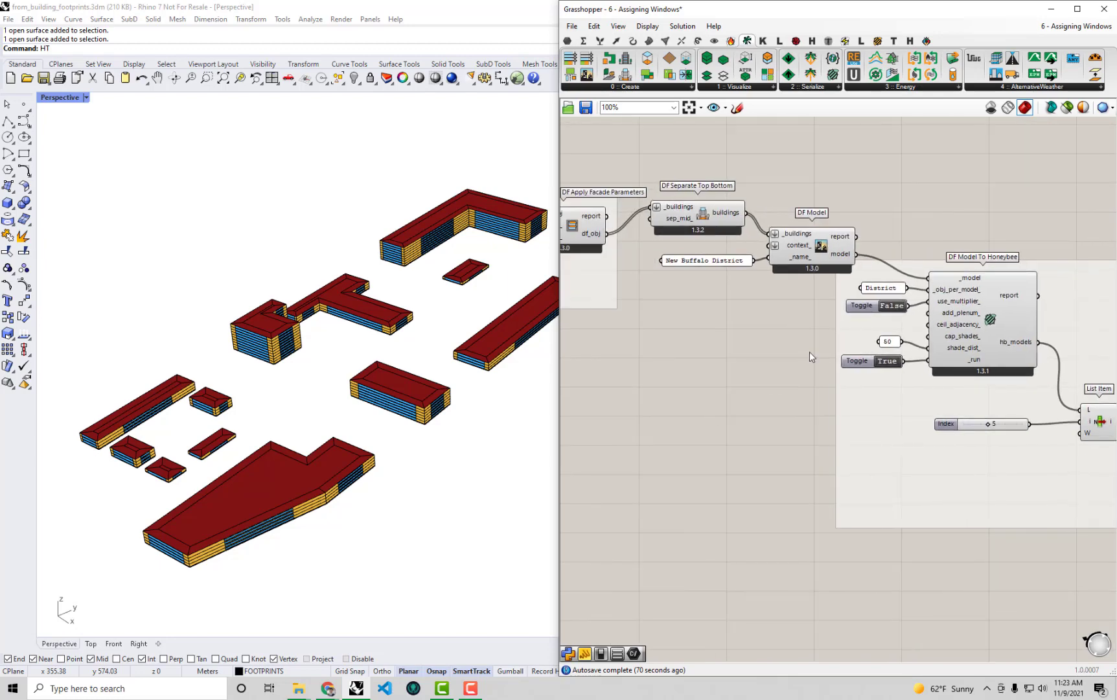
scroll(809, 351, down, 2)
Group DF Separate Top Bottom, the district name panel and DF Model with Ctrl+G
right_drag(854, 307, 932, 276)
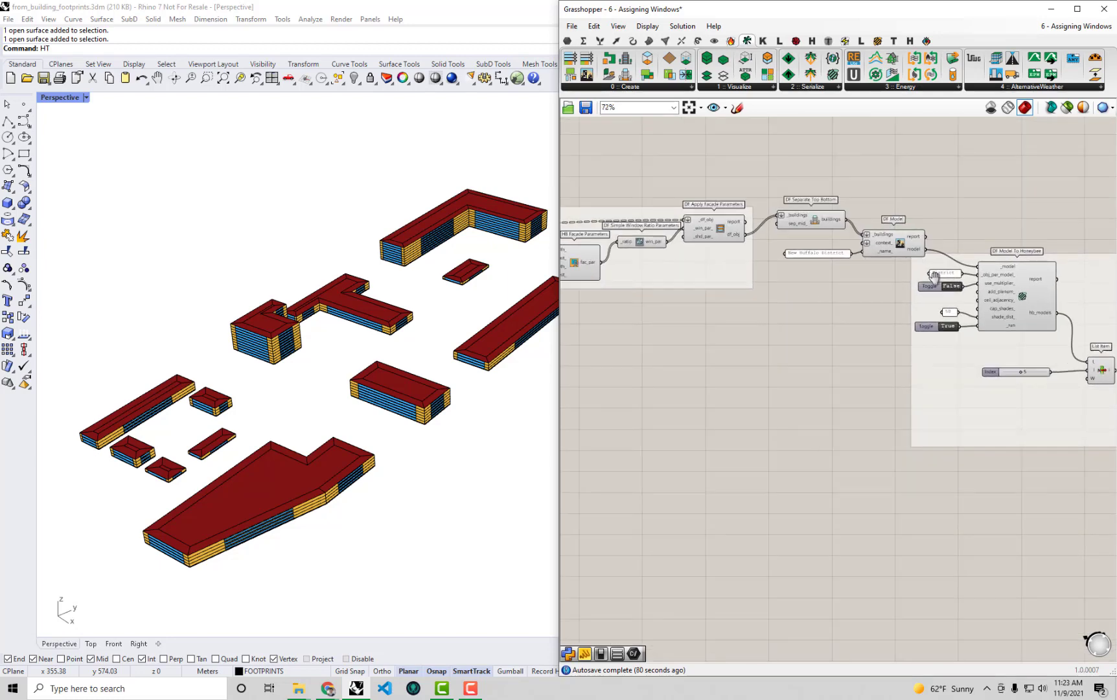
scroll(934, 277, down, 3)
mouse_move(1014, 375)
mouse_down()
mouse_move(708, 186)
mouse_move(776, 235)
mouse_up()
scroll(709, 185, up, 1)
click(844, 311)
mouse_move(790, 281)
mouse_down()
mouse_move(831, 259)
mouse_move(786, 277)
mouse_up()
click(736, 261)
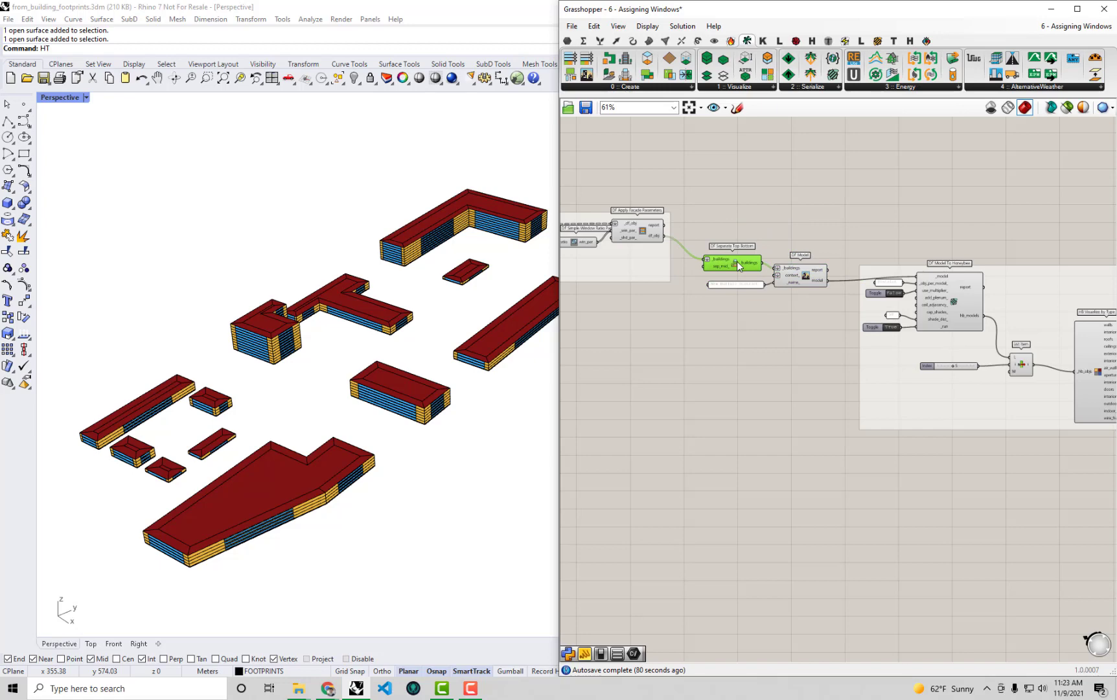
drag(836, 319, 694, 237)
scroll(736, 266, up, 2)
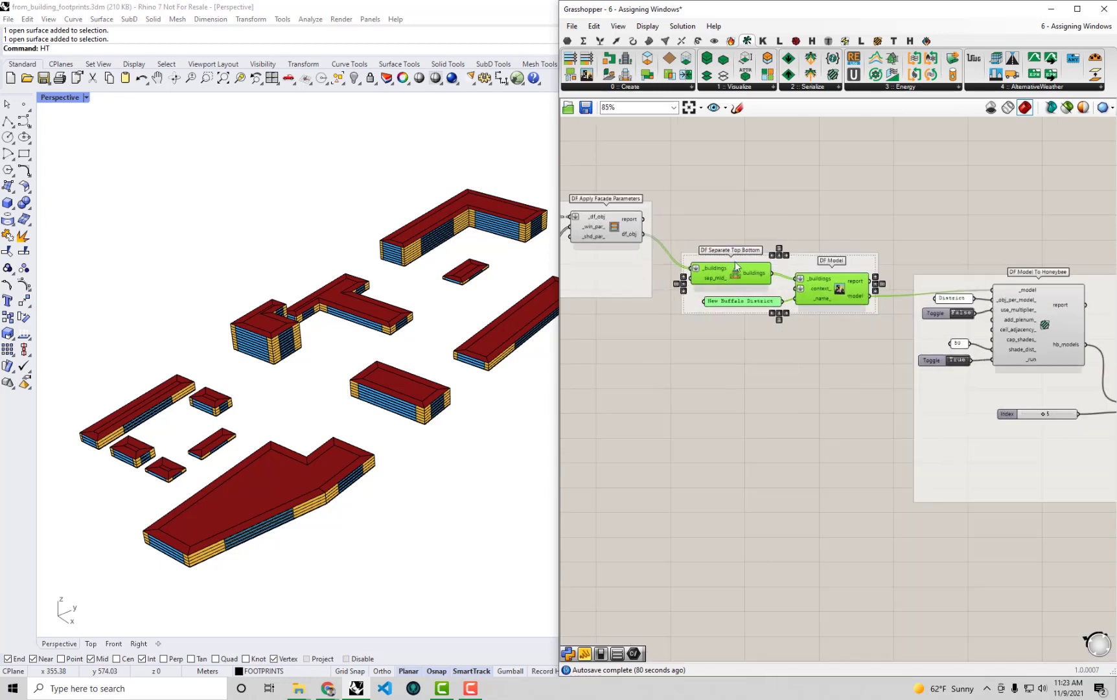
key(ctrl+g)
drag(803, 260, 803, 223)
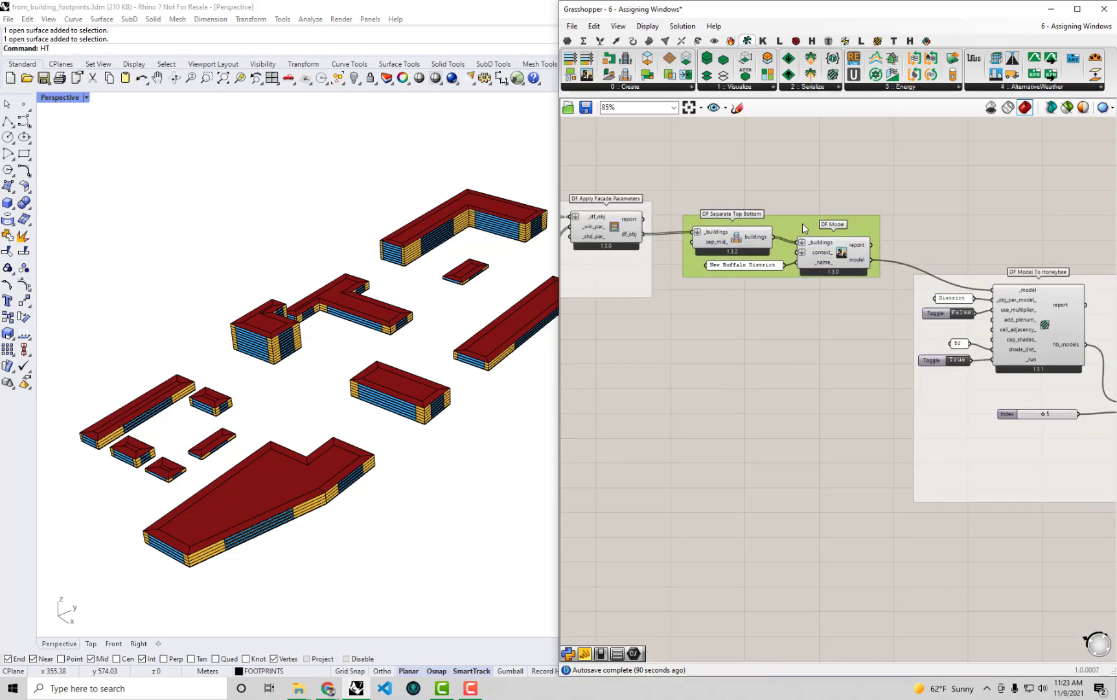
click(814, 179)
scroll(784, 378, down, 2)
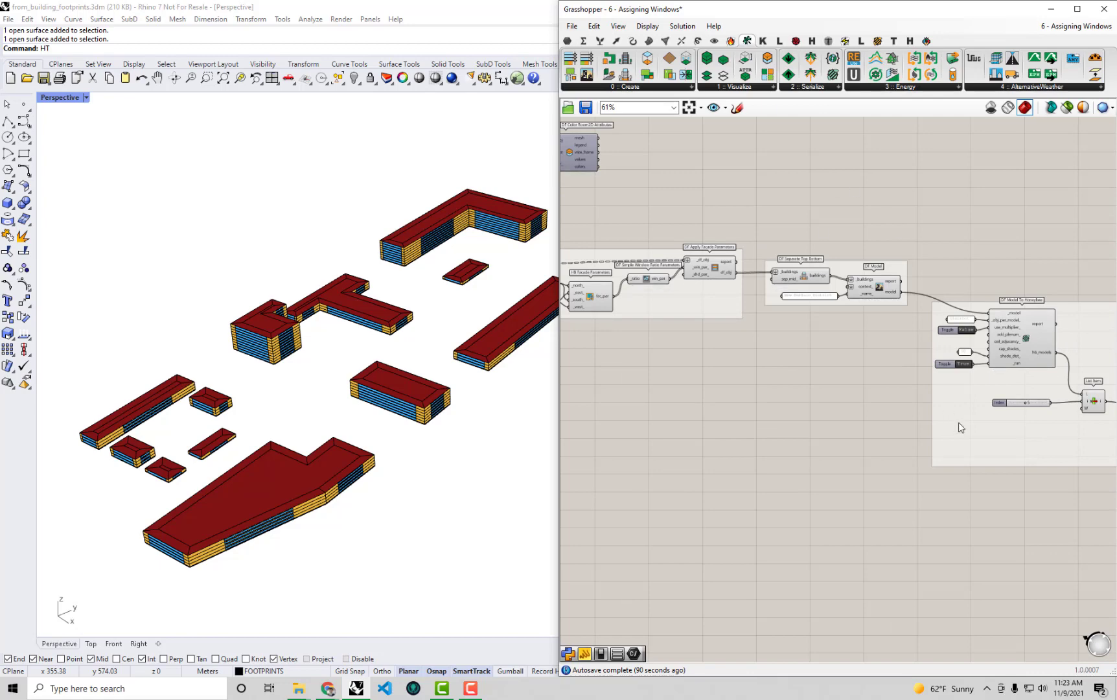
Move the DF Model To Honeybee group lower and maximise the Grasshopper window
right_drag(958, 429, 811, 363)
mouse_move(965, 242)
mouse_down()
mouse_move(930, 351)
mouse_move(937, 378)
mouse_up()
scroll(918, 372, up, 2)
click(885, 220)
right_drag(885, 220, 907, 264)
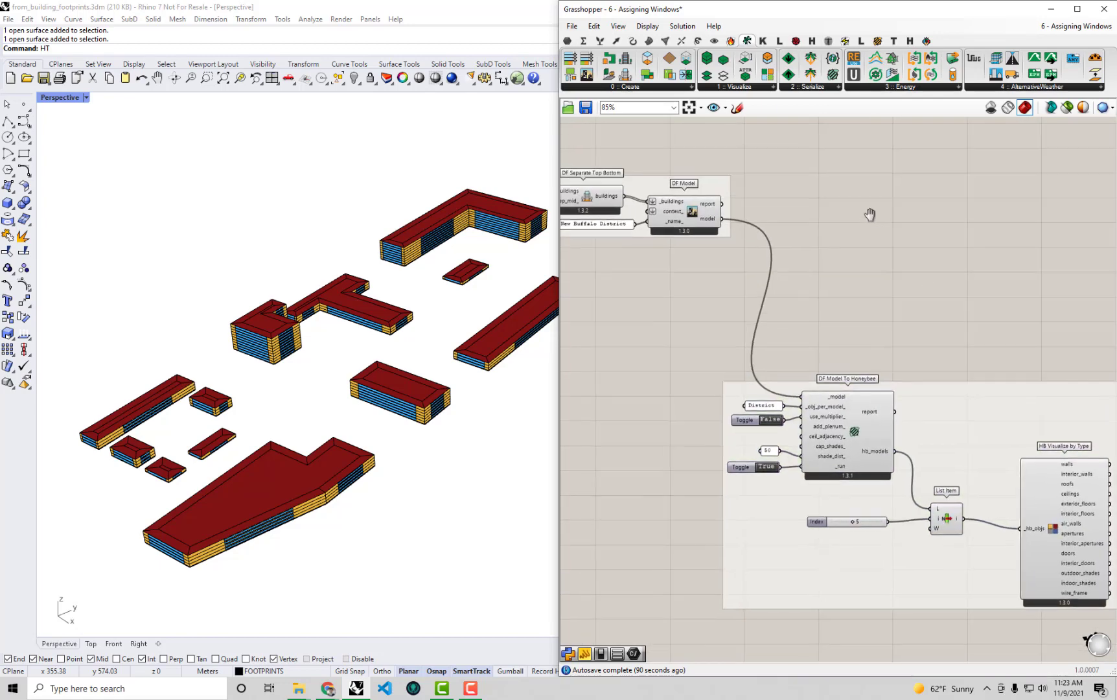
double_click(821, 9)
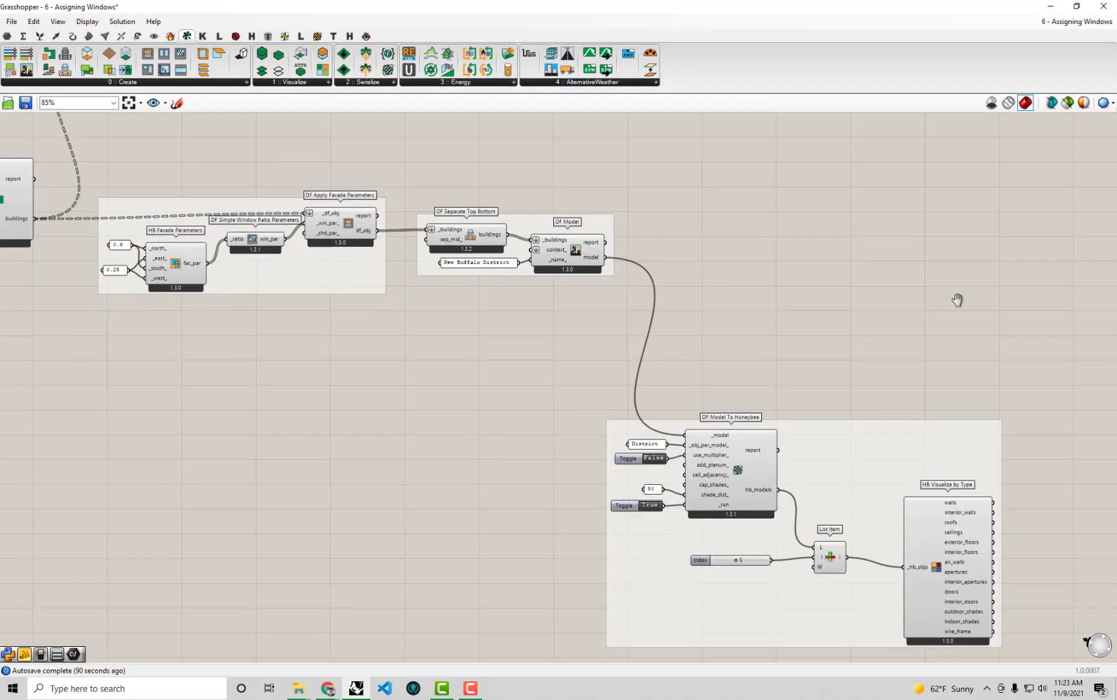
scroll(957, 301, down, 1)
mouse_move(599, 287)
right_down()
mouse_move(561, 275)
mouse_move(570, 380)
right_up()
scroll(561, 274, up, 2)
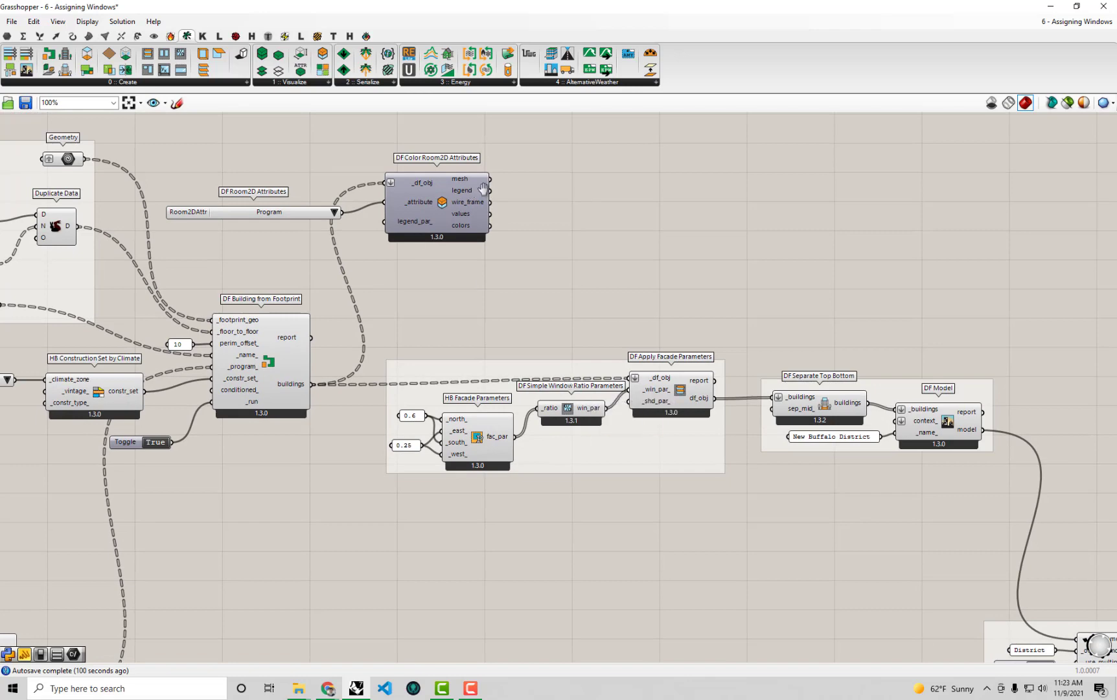
scroll(481, 189, down, 1)
Move DF Room2D Attributes and DF Color Room2D Attributes under DF Model and feed them the model
drag(496, 240, 162, 166)
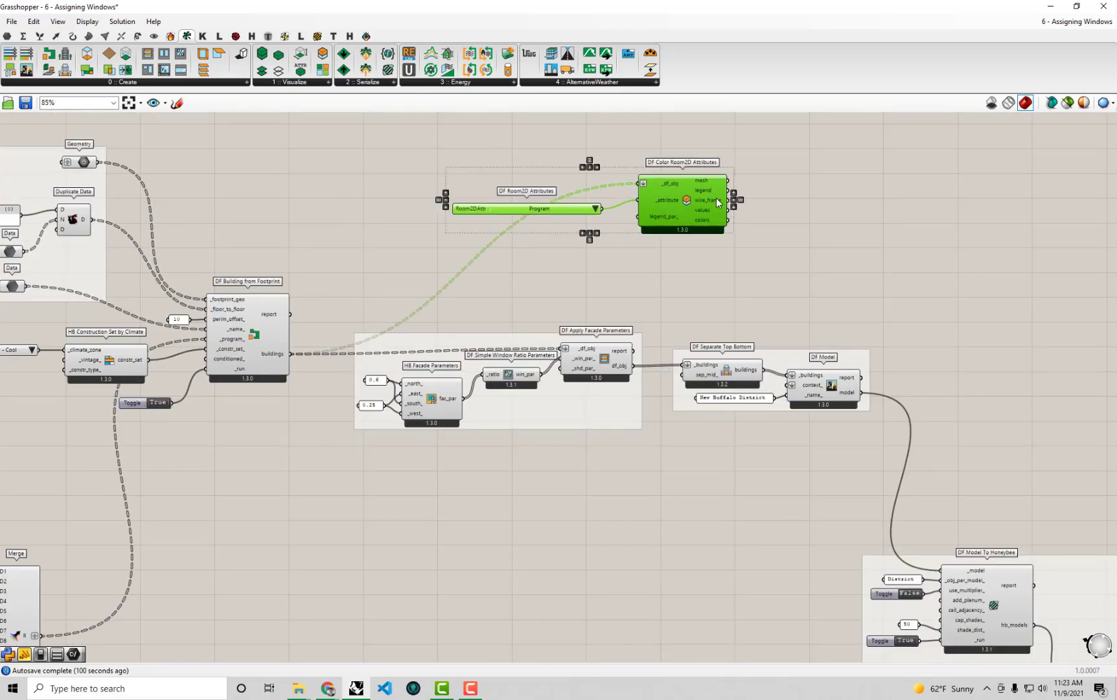
drag(374, 194, 828, 202)
mouse_move(931, 399)
right_down()
mouse_move(844, 352)
mouse_move(787, 381)
right_up()
drag(779, 385, 705, 173)
drag(718, 168, 946, 437)
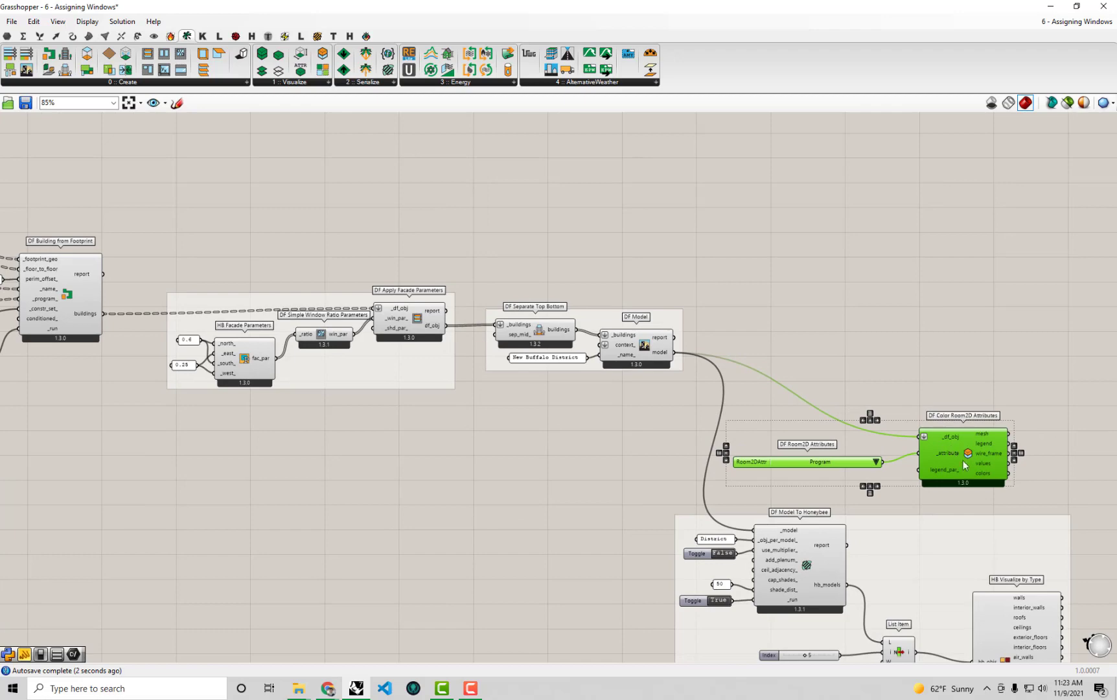
scroll(964, 373, up, 2)
Select DF Color Room2D Attributes and the DF Model To Honeybee group for arranging
click(950, 461)
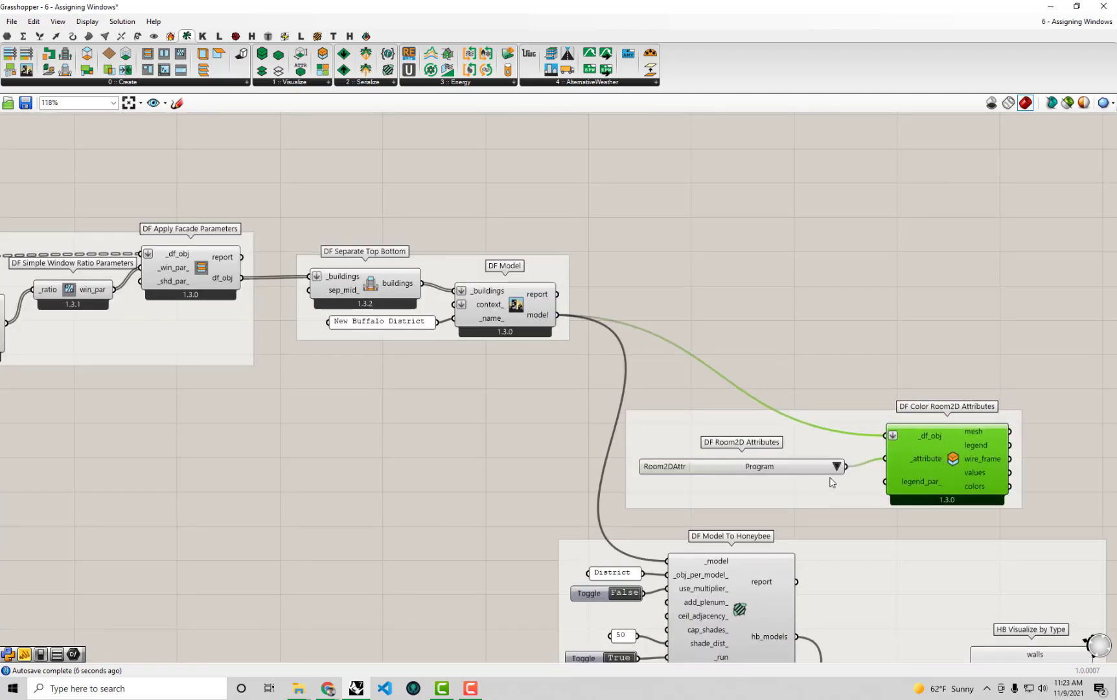
right_drag(851, 538, 822, 406)
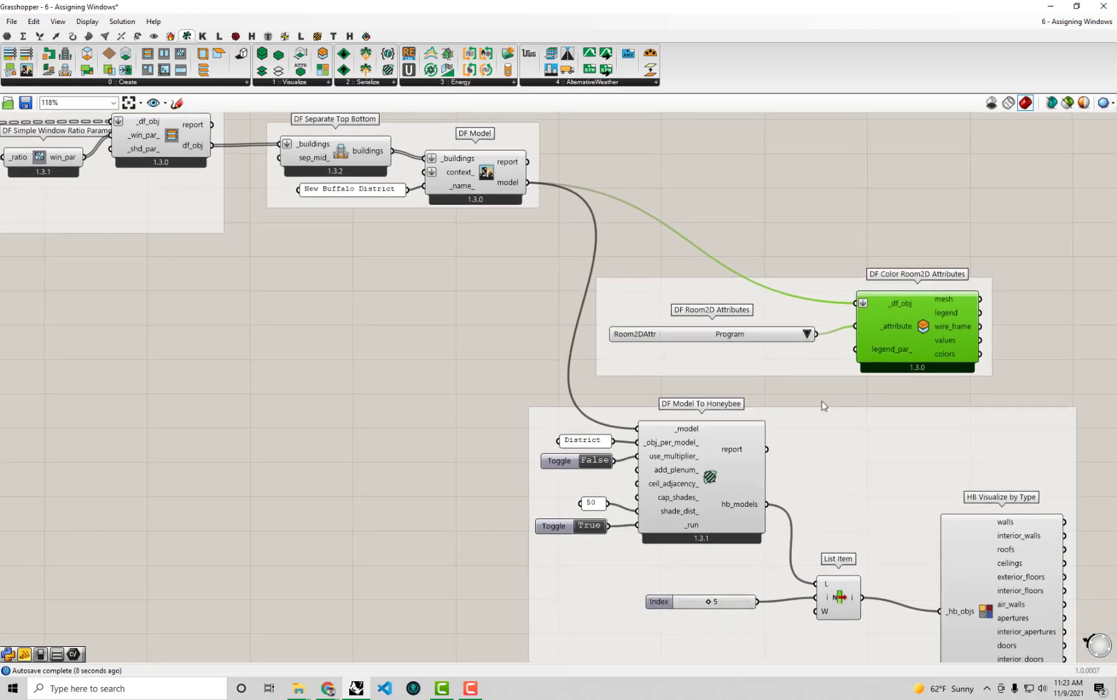
drag(810, 476, 814, 474)
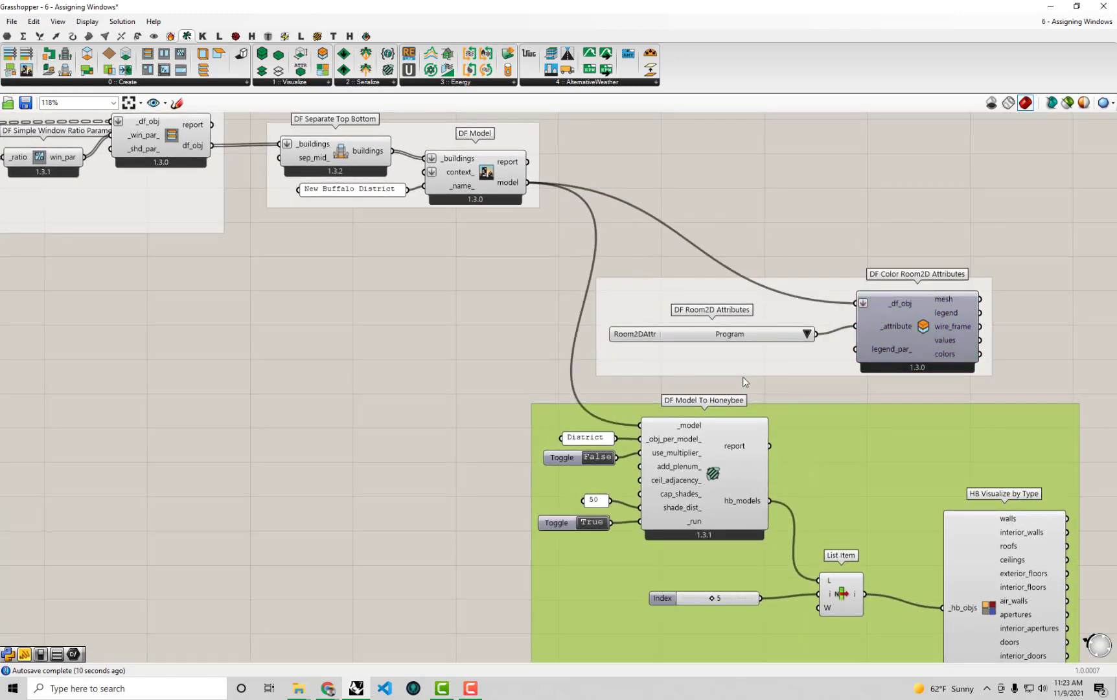
scroll(742, 381, down, 3)
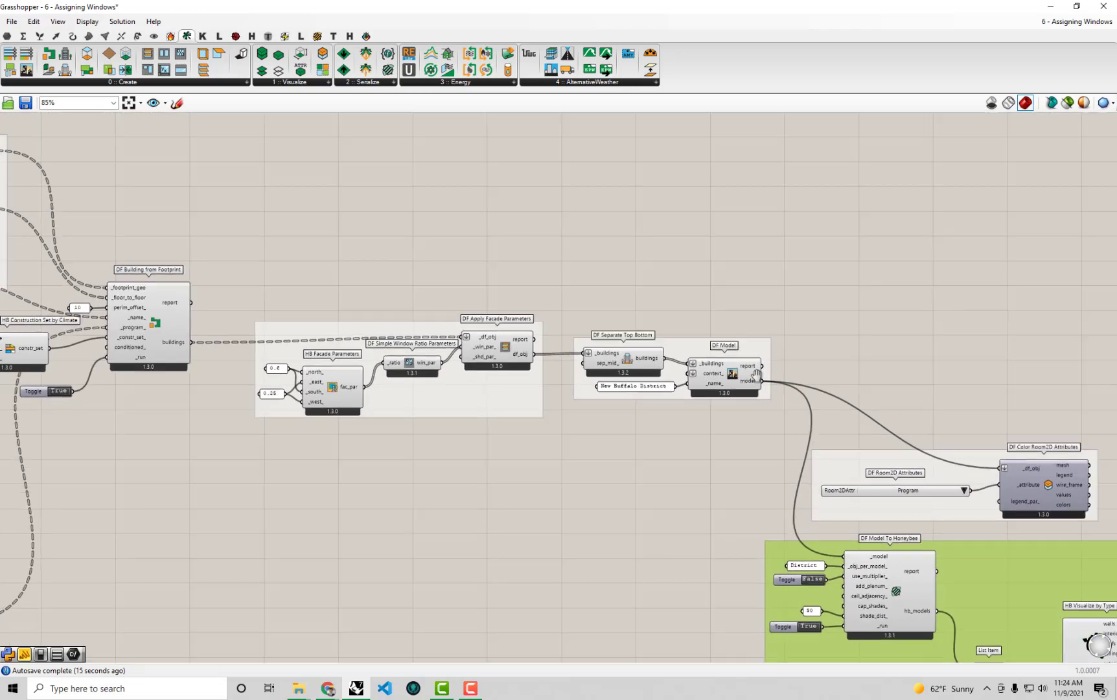
scroll(803, 383, up, 3)
Add a Panel fed by DF Model's model output, widened to read 'Dragonfly Model: New Buffalo District'
double_click(829, 320)
text(panel)
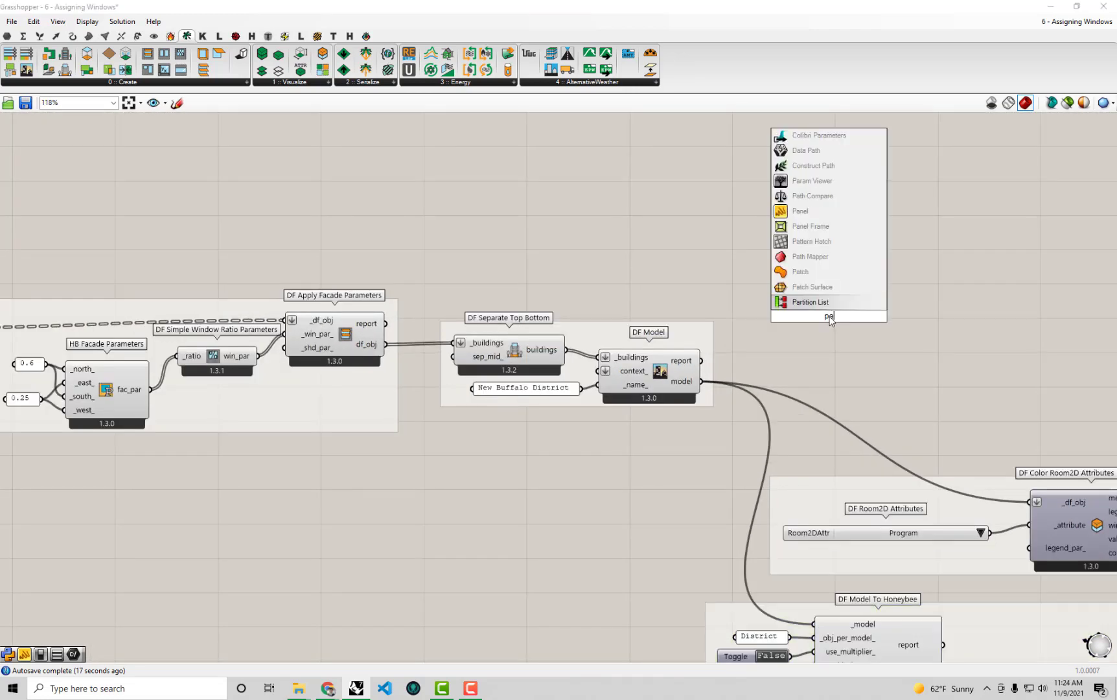
click(790, 291)
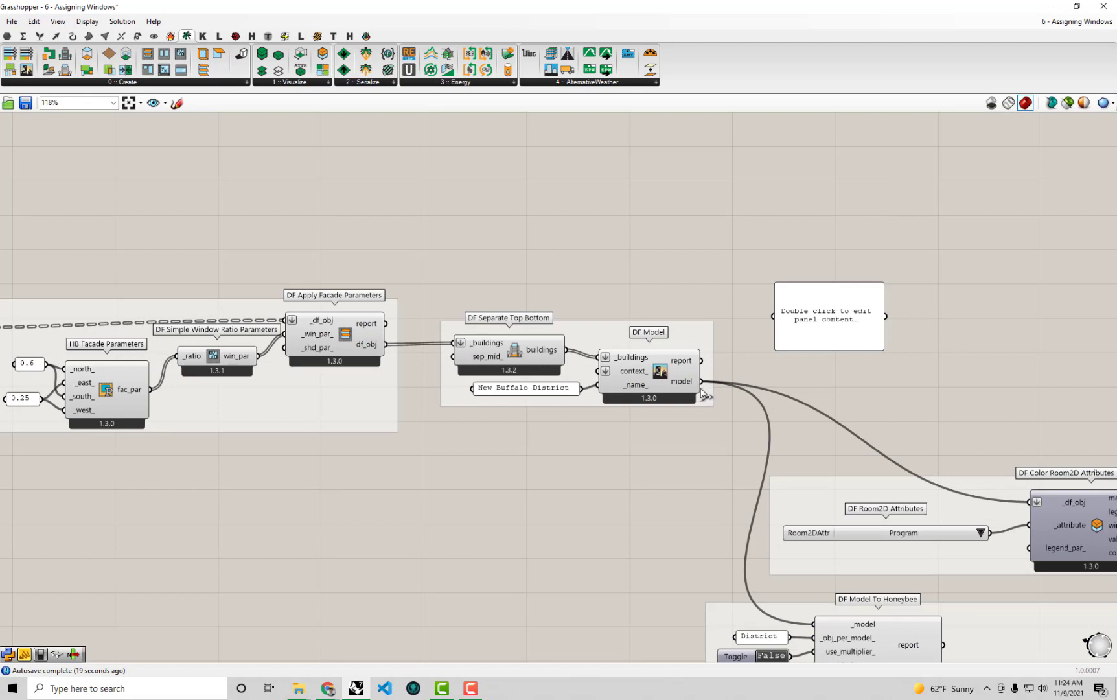
drag(701, 381, 774, 316)
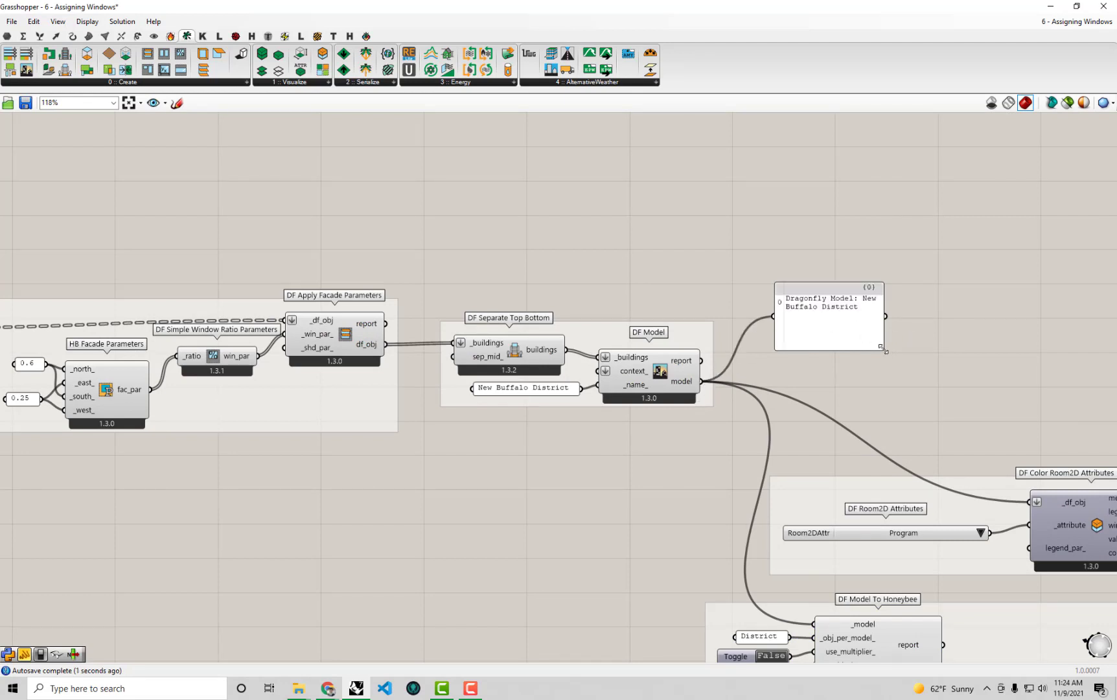
drag(885, 351, 1029, 335)
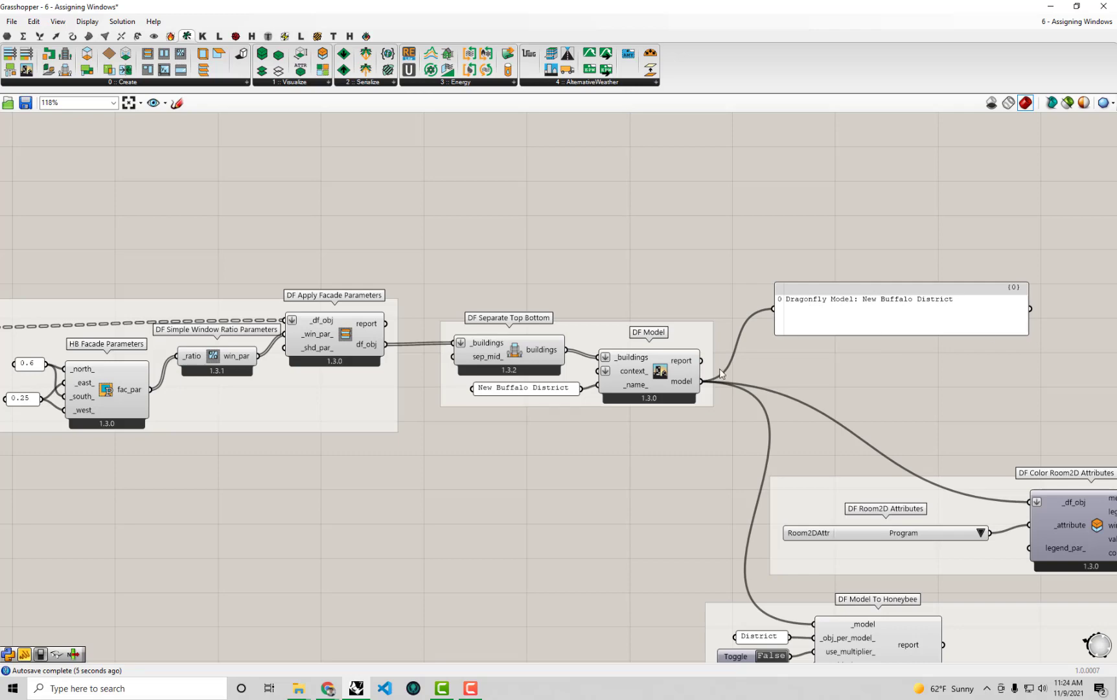
scroll(721, 373, down, 1)
Set the DF Room2D Attributes dropdown to HVAC Name instead of Program
right_drag(1038, 625, 894, 444)
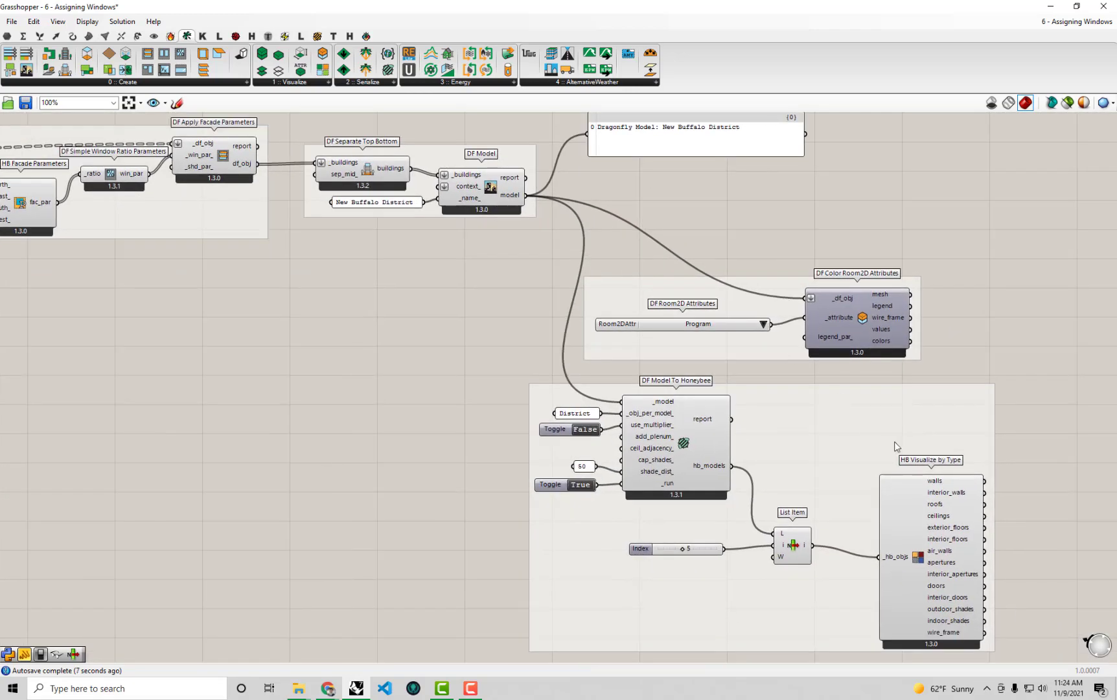
click(765, 324)
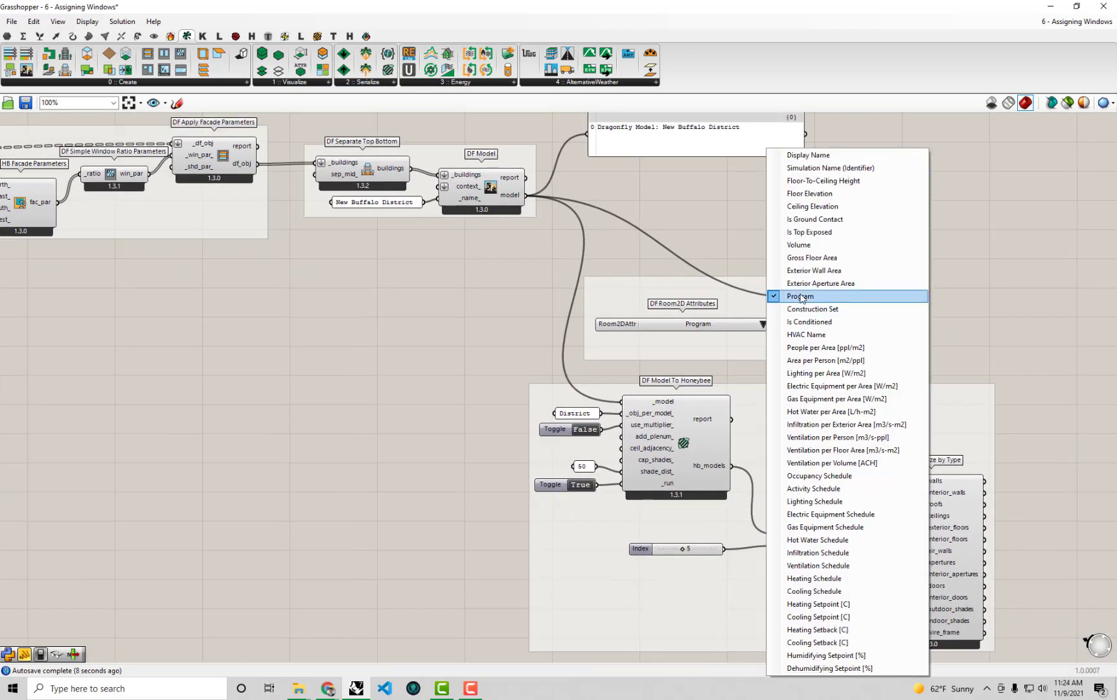
click(808, 335)
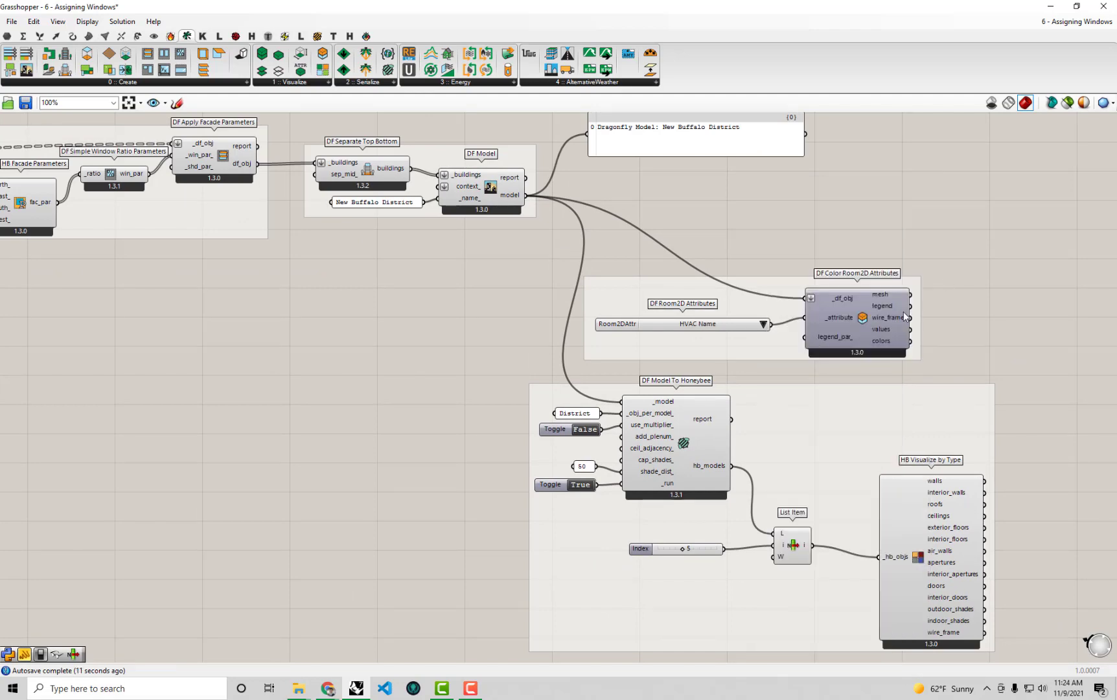
click(871, 293)
right_click(883, 220)
click(903, 238)
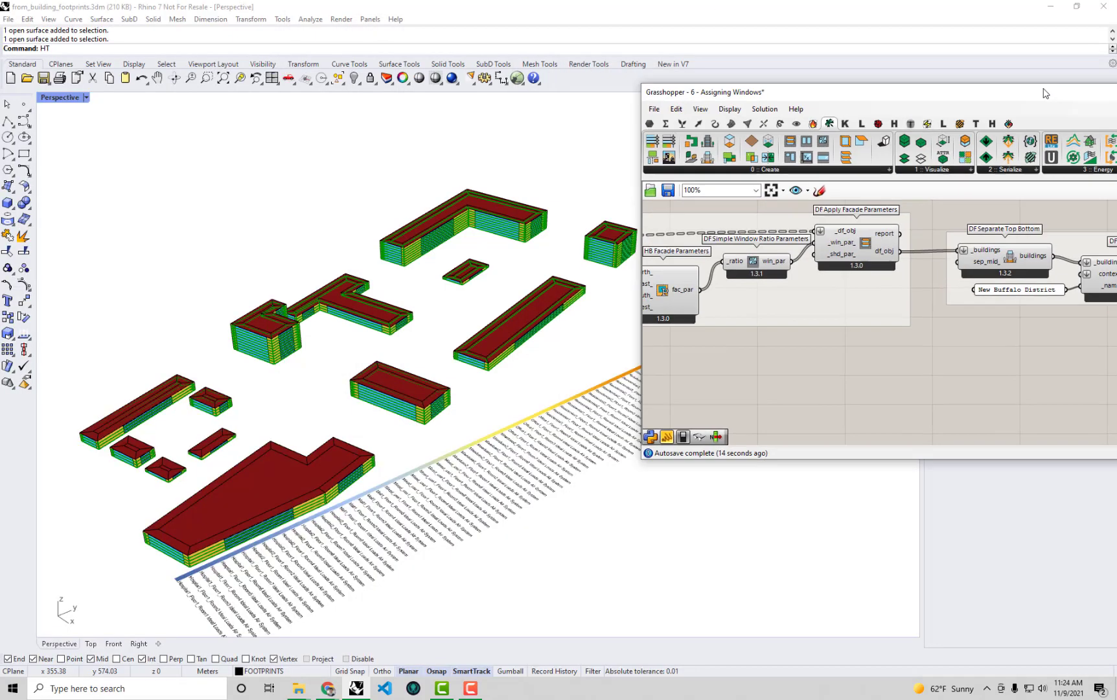
Snap the Grasshopper window to the right half beside the Rhino viewport
drag(676, 5, 1116, 174)
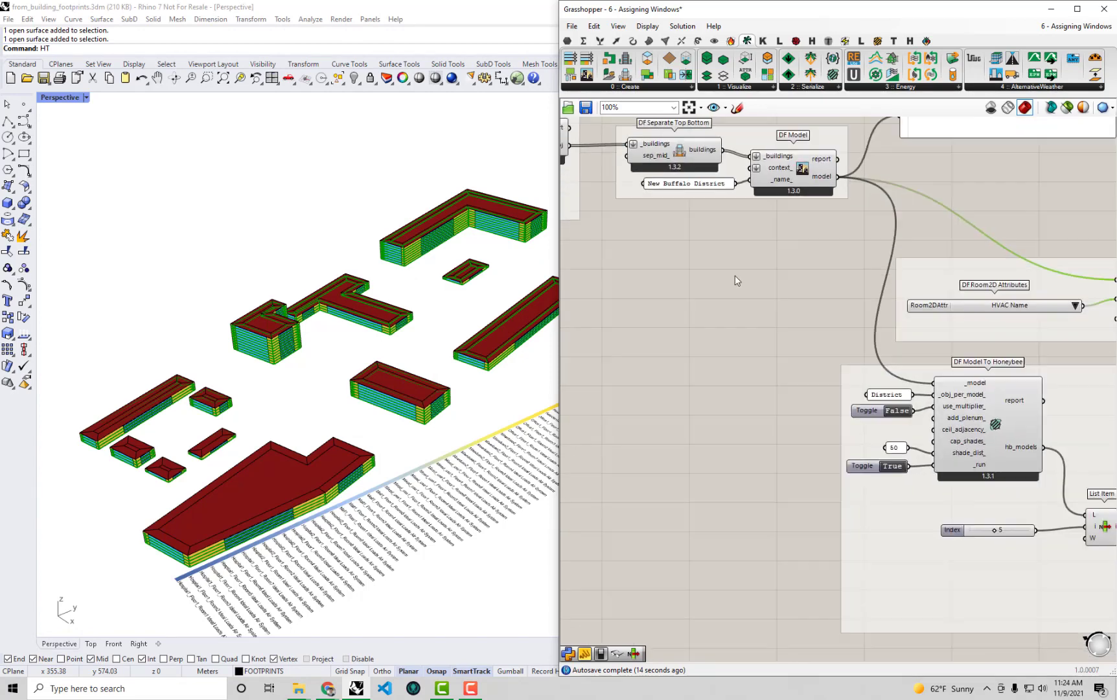
click(941, 208)
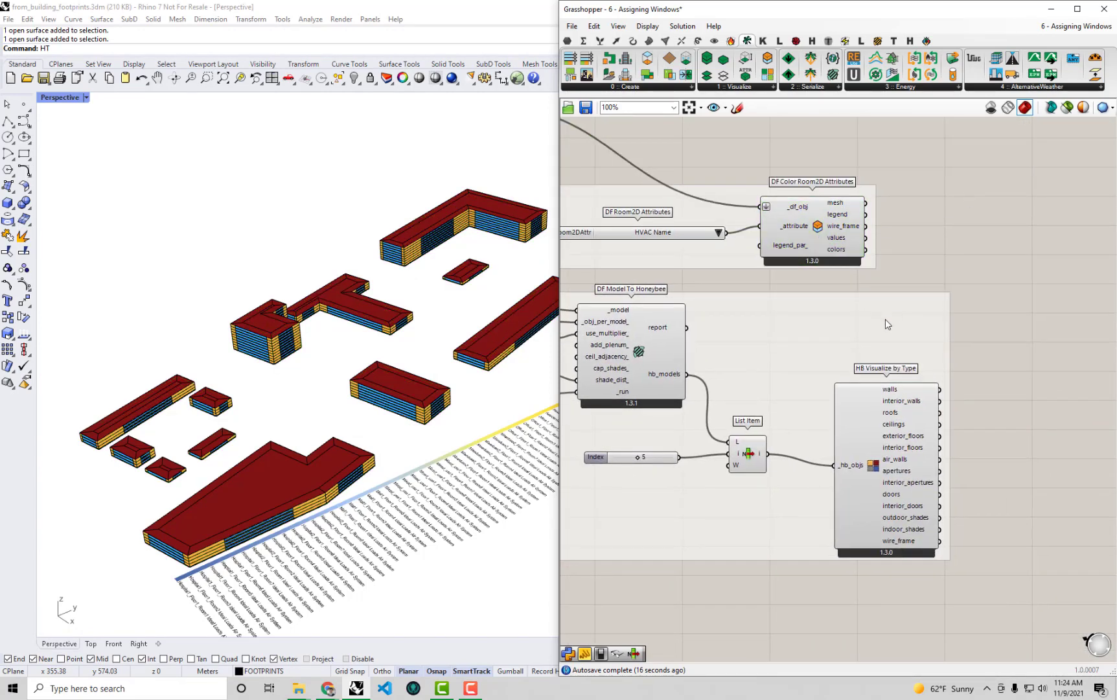
Uncheck Preview on HB Visualize by Type and orbit to inspect the HVAC-coloured buildings
right_click(925, 457)
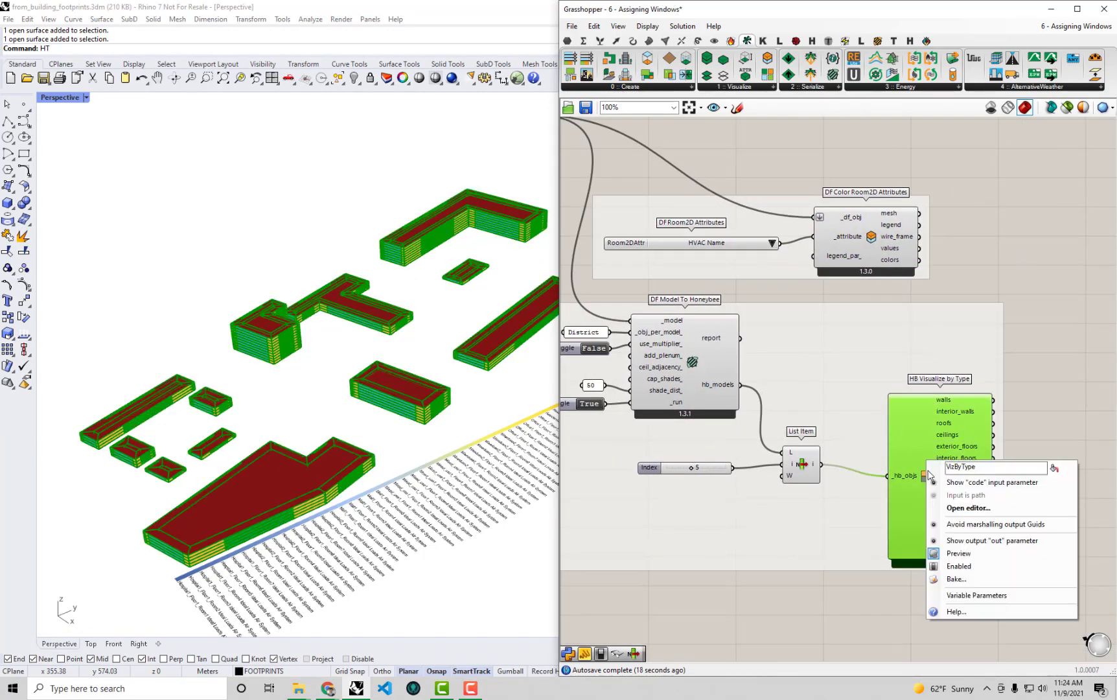
click(951, 558)
right_drag(408, 461, 466, 490)
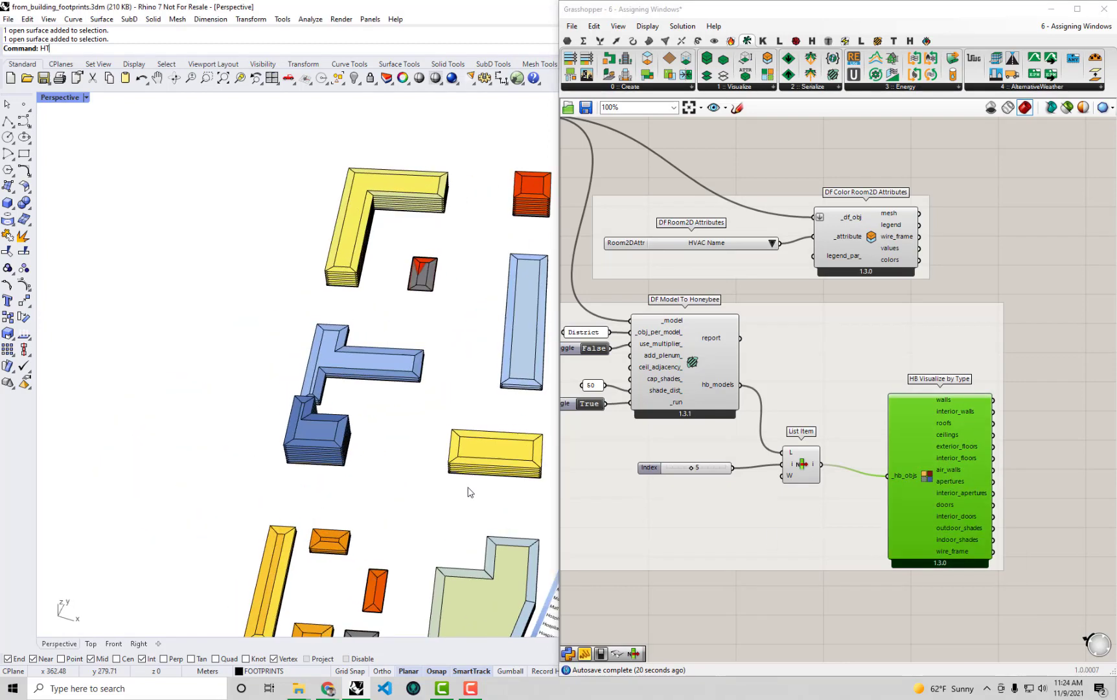
mouse_move(438, 438)
right_down()
mouse_move(340, 379)
mouse_move(460, 389)
right_up()
scroll(460, 389, up, 2)
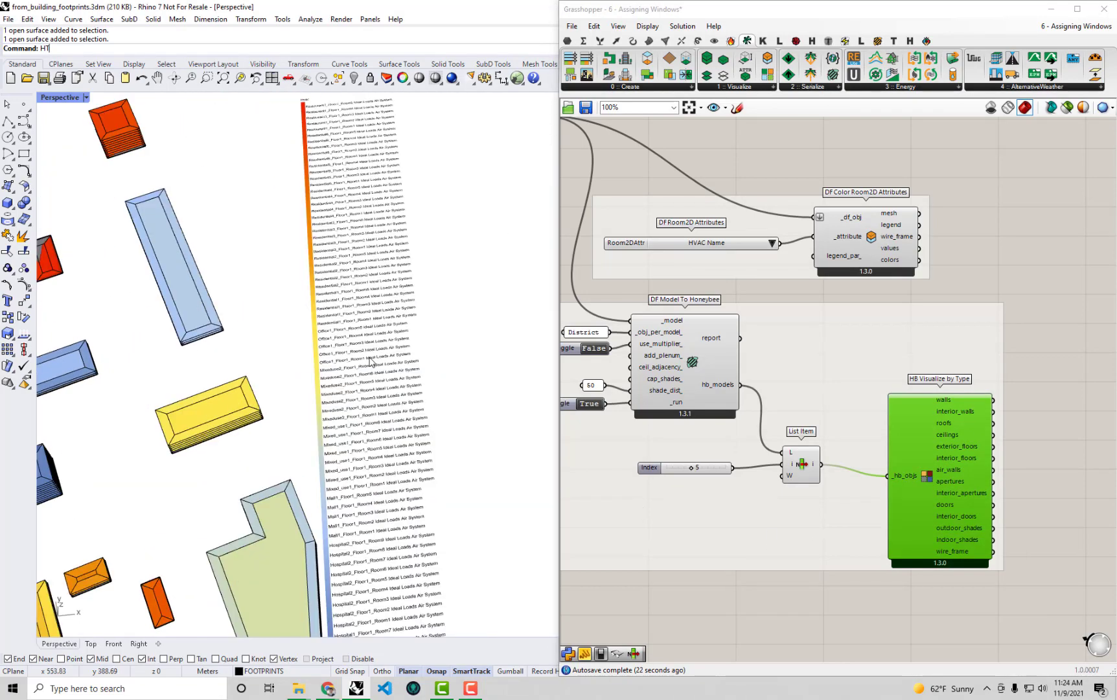
scroll(449, 387, up, 2)
scroll(437, 384, up, 2)
scroll(420, 381, up, 1)
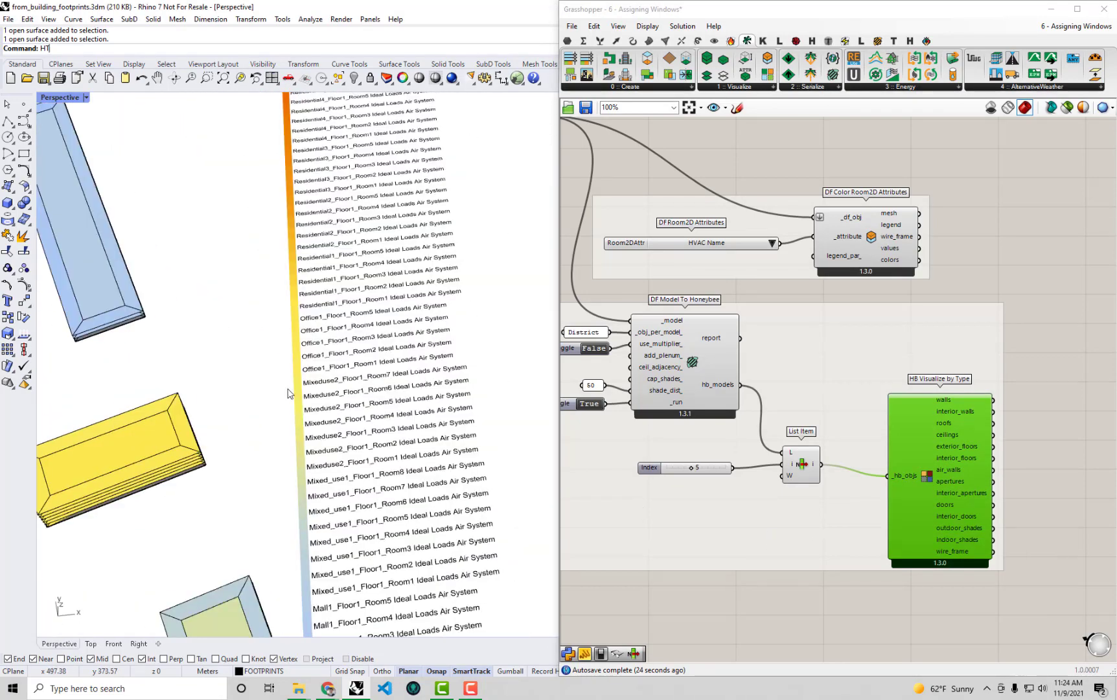
scroll(290, 393, down, 5)
right_drag(349, 375, 314, 262)
scroll(930, 308, down, 1)
mouse_move(719, 247)
right_down()
mouse_move(931, 308)
mouse_move(910, 347)
right_up()
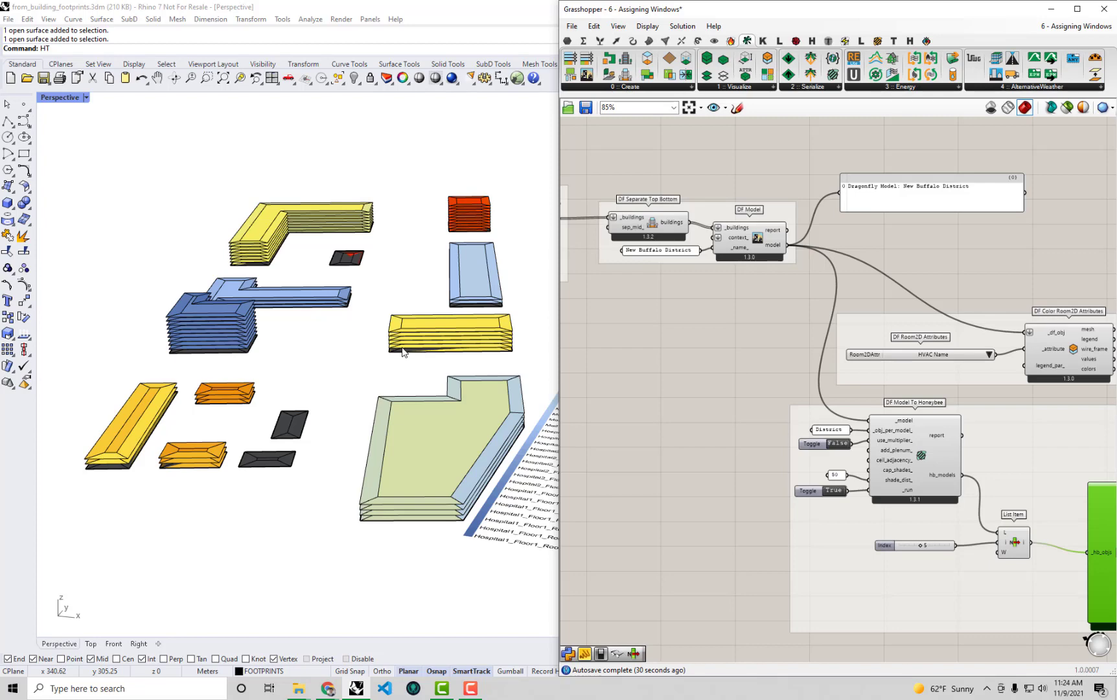
scroll(429, 369, up, 2)
scroll(428, 369, up, 2)
scroll(428, 369, up, 2)
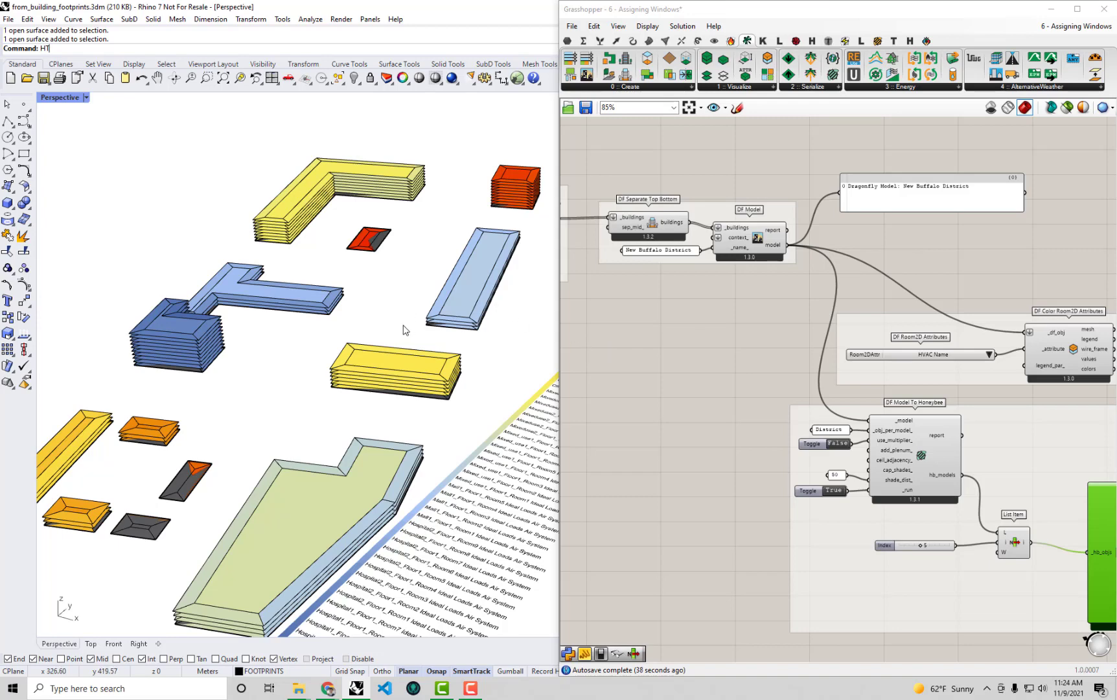
scroll(408, 316, up, 2)
scroll(409, 316, up, 2)
mouse_move(771, 313)
right_down()
mouse_move(831, 319)
mouse_move(977, 267)
right_up()
scroll(977, 267, up, 1)
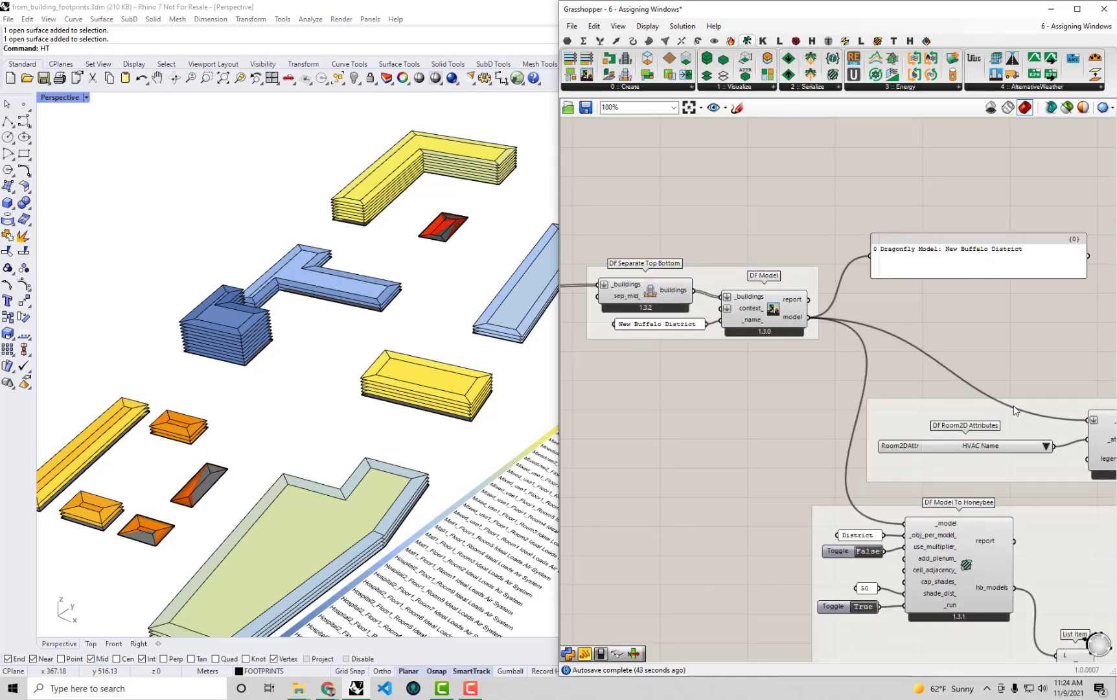